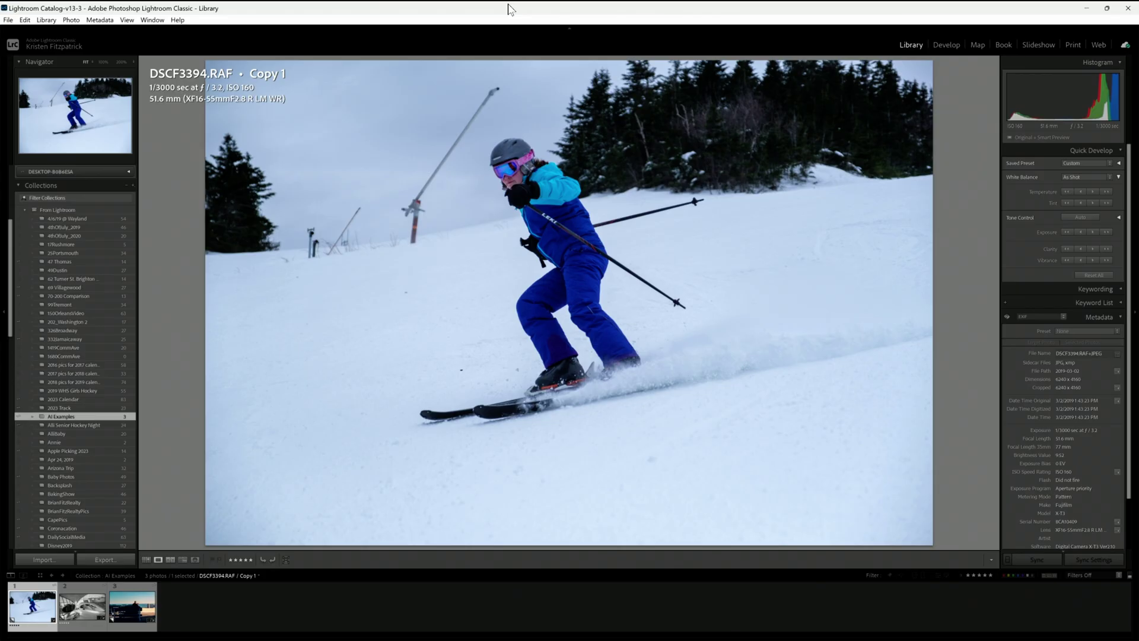
Step: Show the capture date and 6240 x 4160 dimensions in the info overlay of DSCF3394.RAF Copy 1
{"action": "key", "text": "i"}
{"action": "key", "text": "i"}
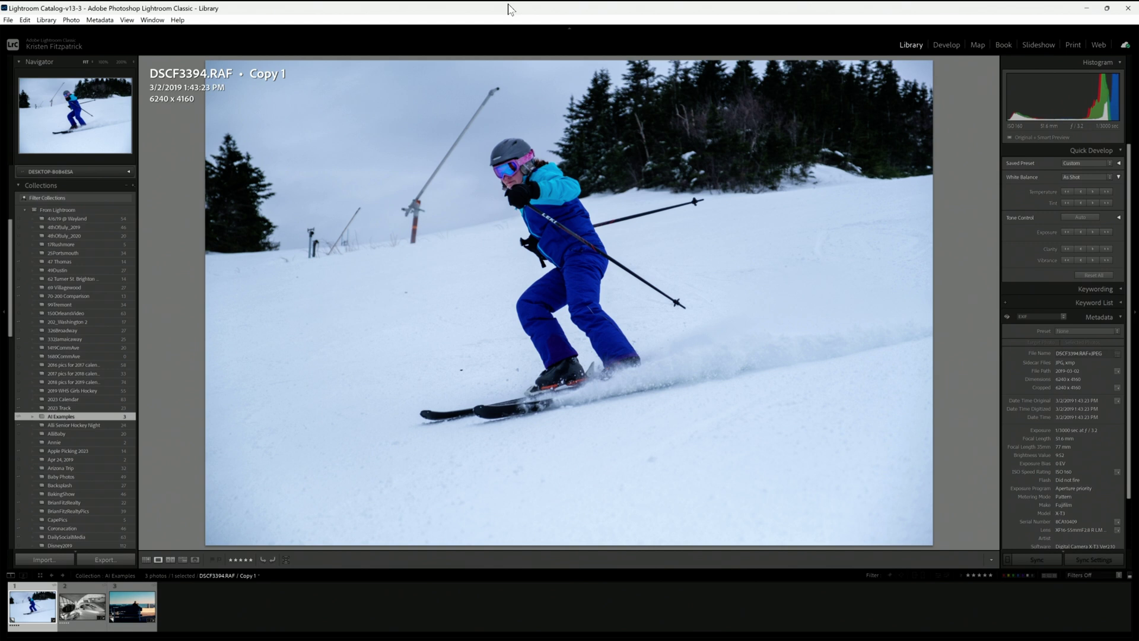
Step: Cycle the Loupe info overlay with I until it disappears from the skier photo
{"action": "key", "text": "i"}
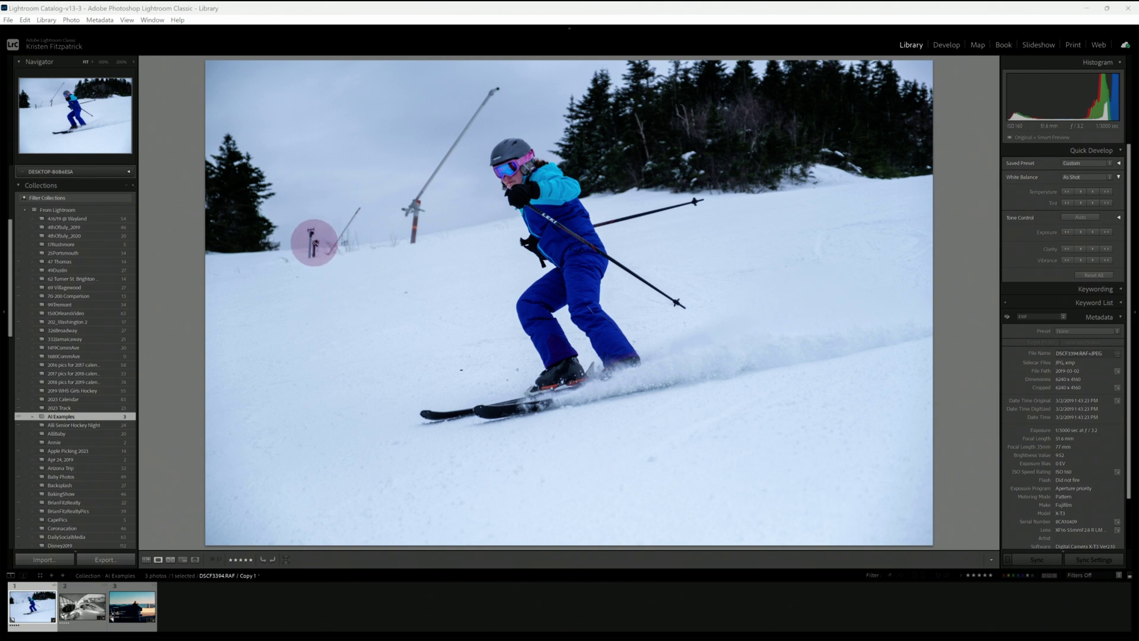
Step: In Develop, paint a Generative AI Remove stroke over the tall pole, then dismiss the 'No object detected' error
{"action": "left_click", "coordinate": [947, 45]}
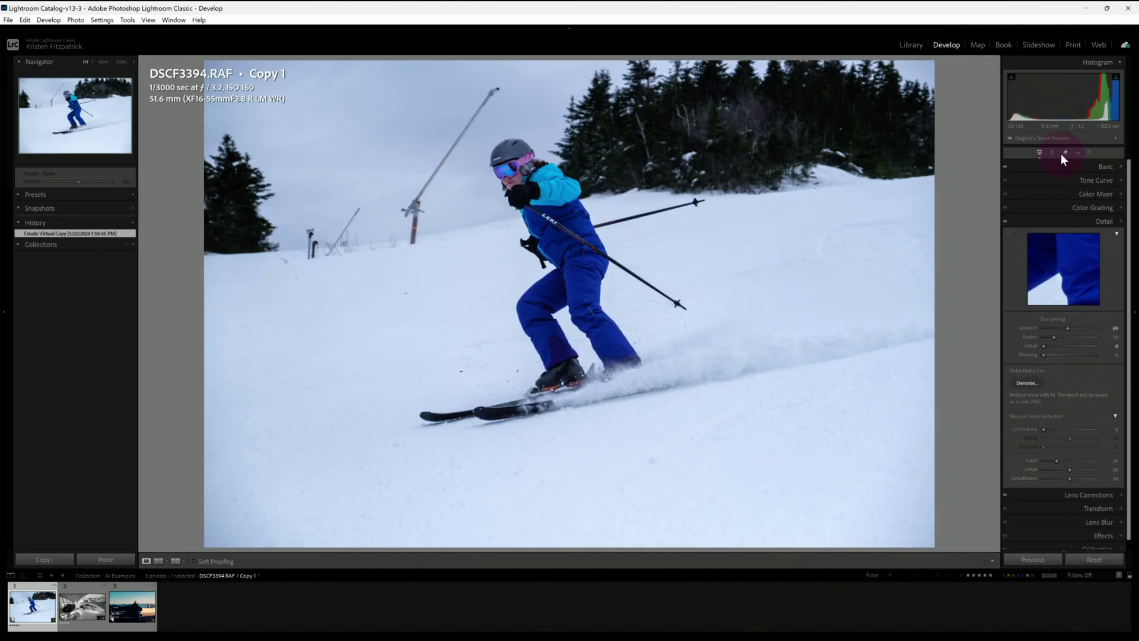
{"action": "left_click", "coordinate": [1066, 154]}
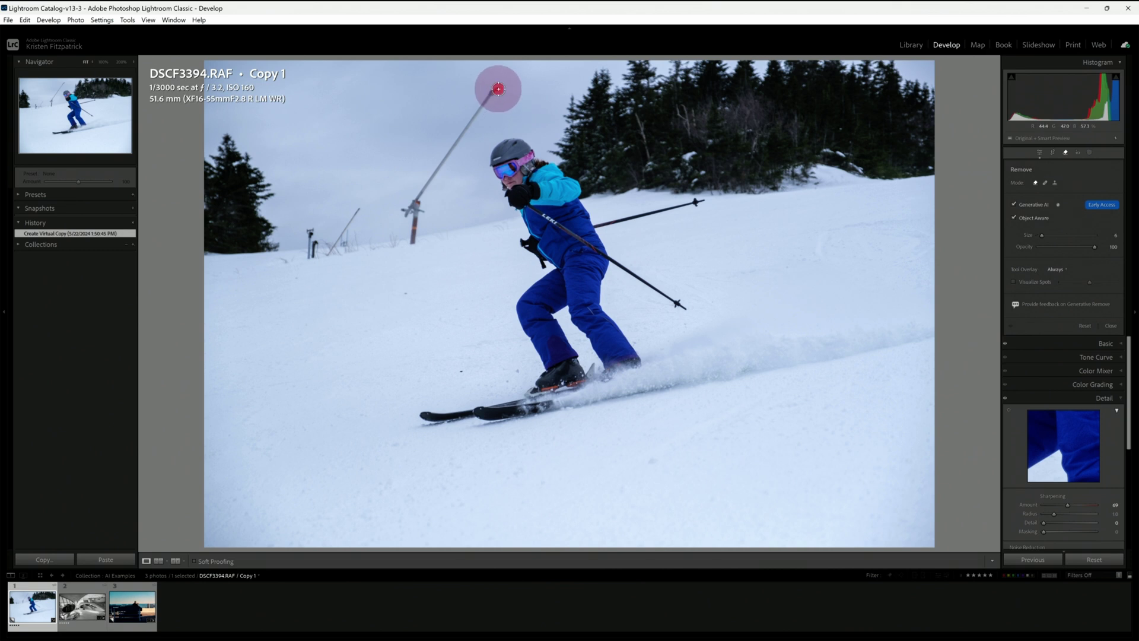
{"action": "left_click_drag", "start_coordinate": [487, 95], "coordinate": [414, 201]}
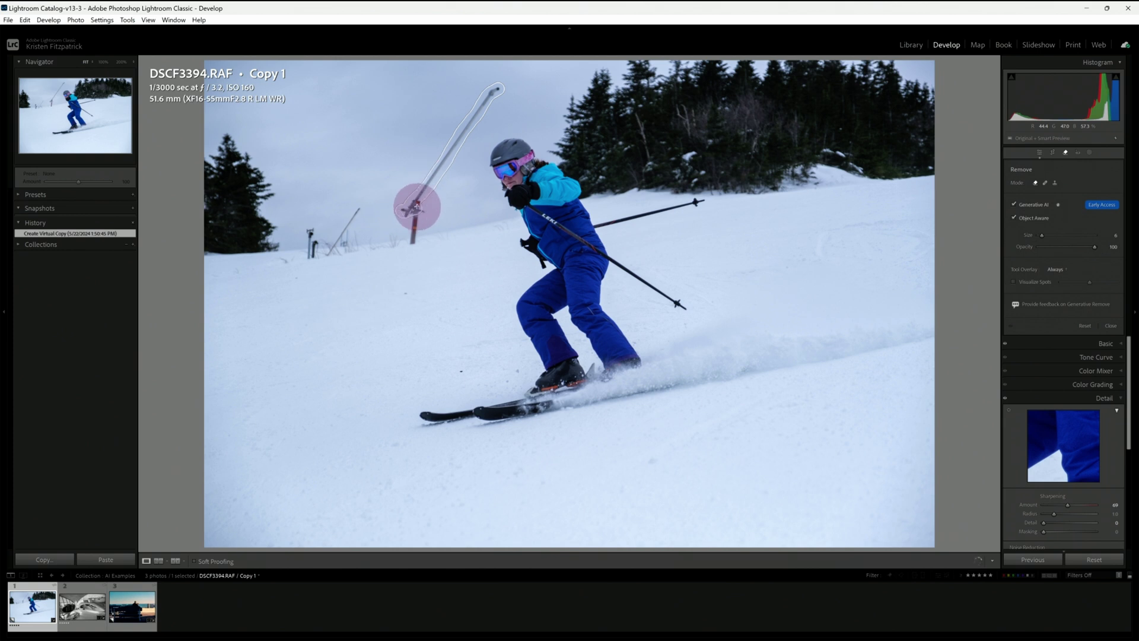
{"action": "left_click_drag", "start_coordinate": [420, 213], "coordinate": [414, 244]}
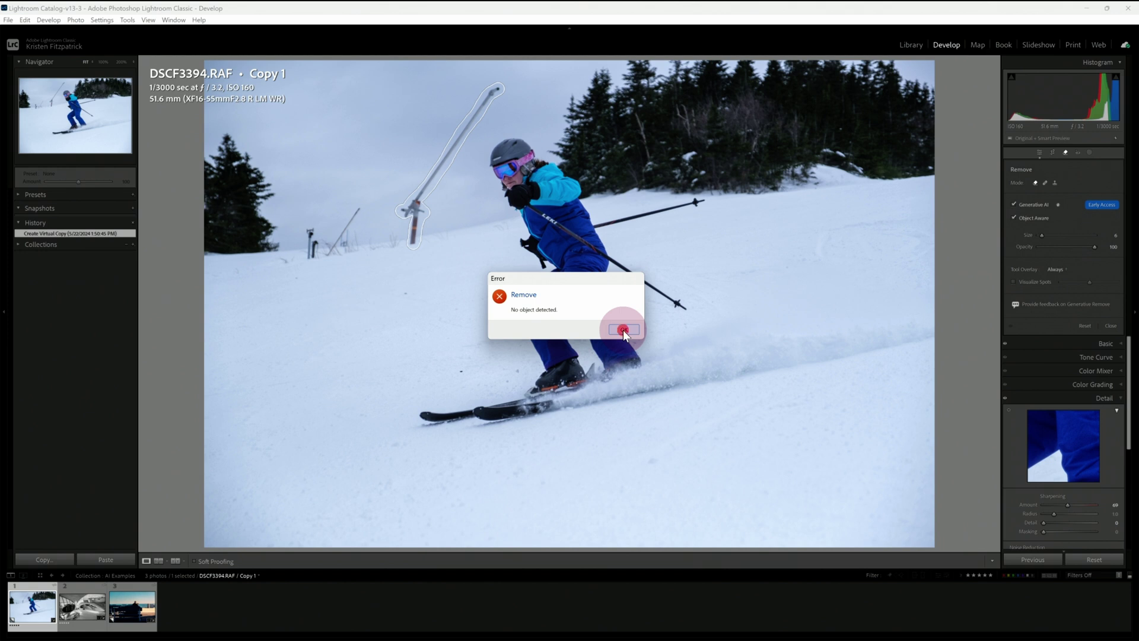
{"action": "left_click", "coordinate": [624, 330]}
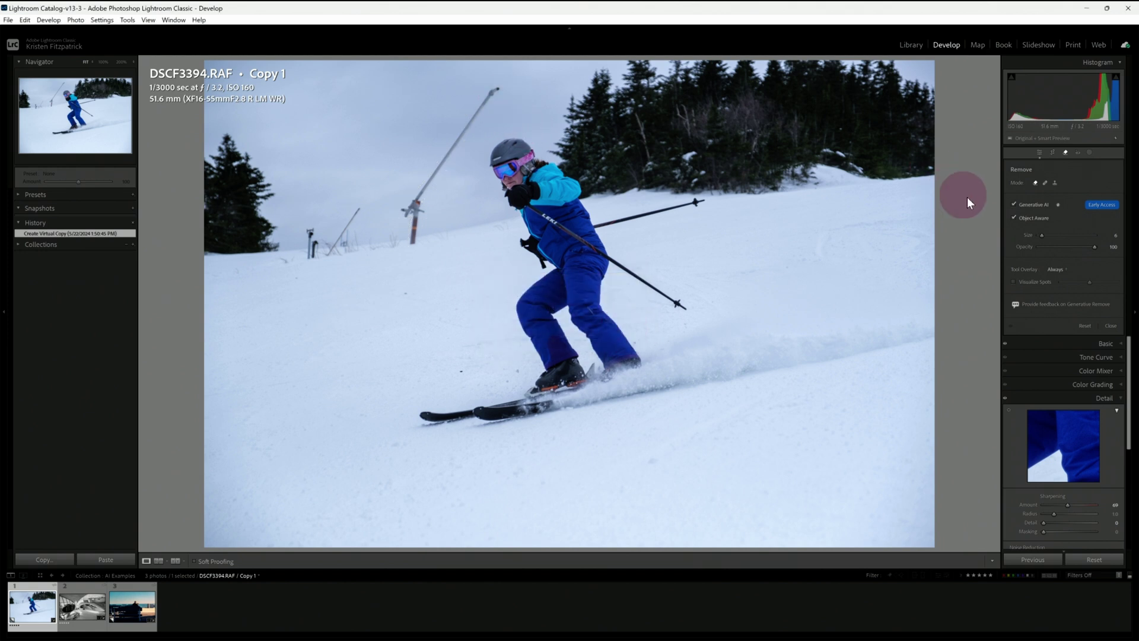
Step: With Object Aware off, generatively erase the tall pole and small left poles, then view at 100%
{"action": "left_click", "coordinate": [1014, 219]}
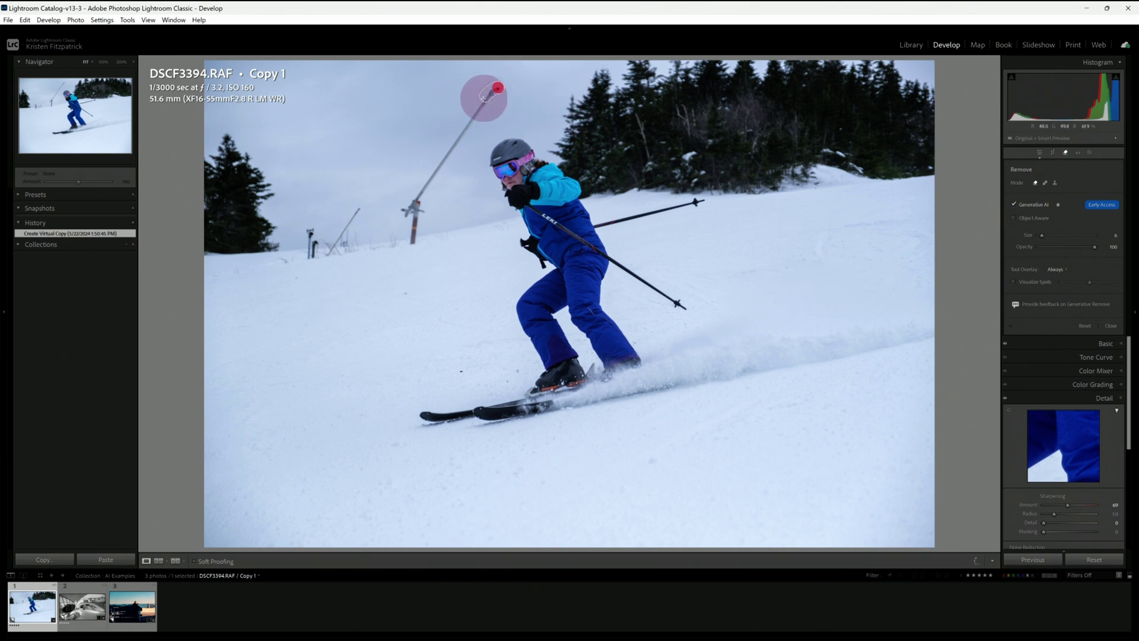
{"action": "left_click_drag", "start_coordinate": [466, 133], "coordinate": [409, 209]}
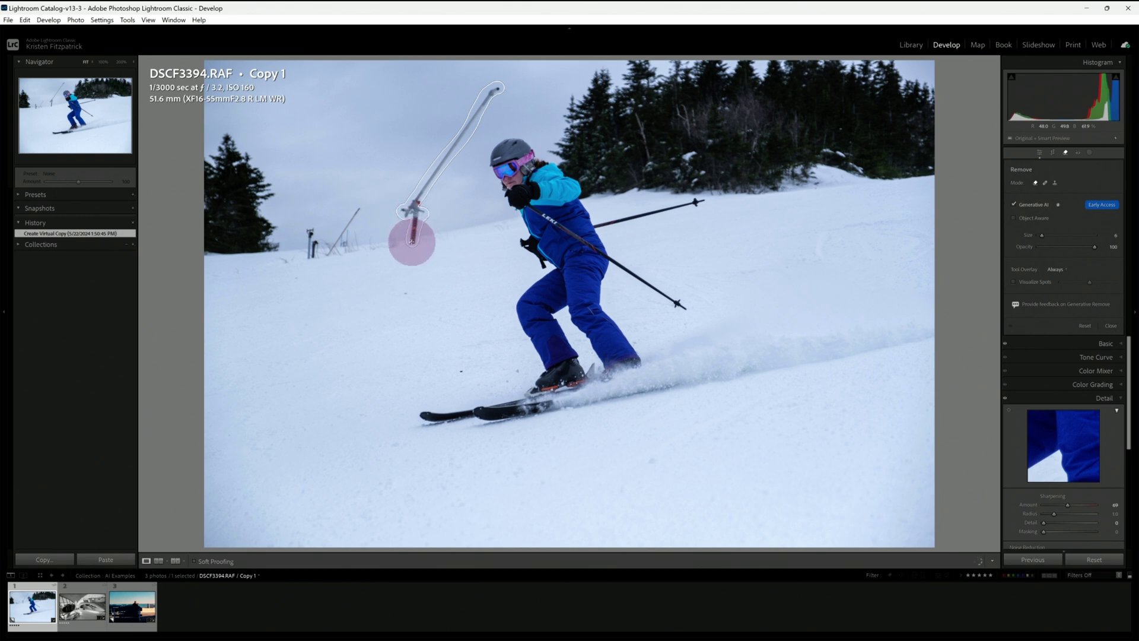
{"action": "left_click_drag", "start_coordinate": [411, 241], "coordinate": [409, 237]}
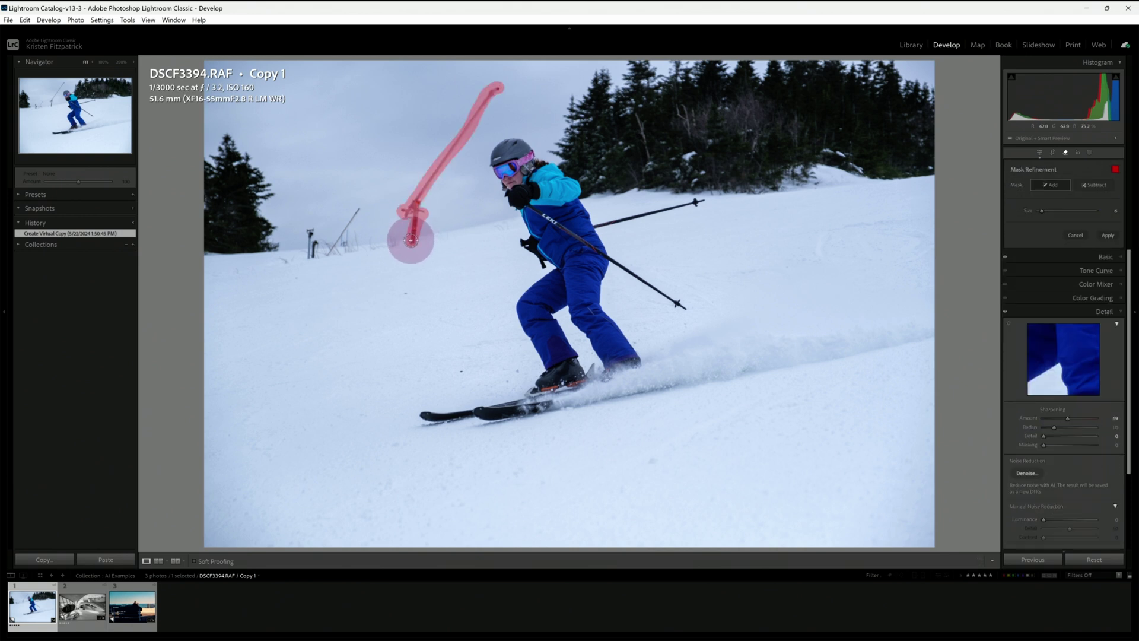
{"action": "left_click", "coordinate": [359, 209]}
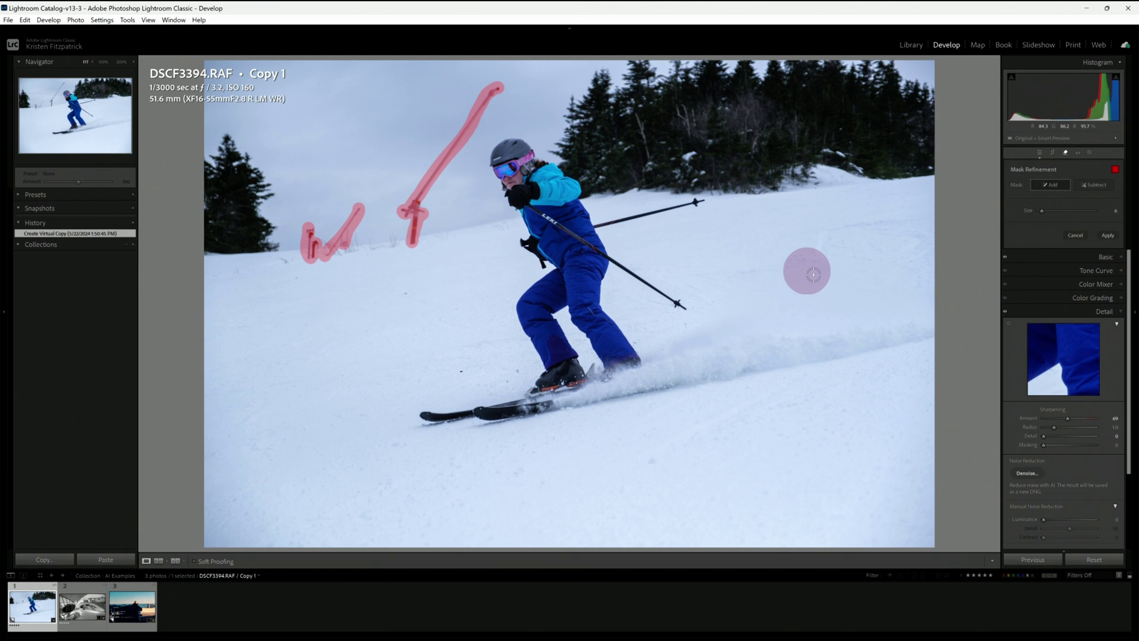
{"action": "left_click", "coordinate": [1110, 235]}
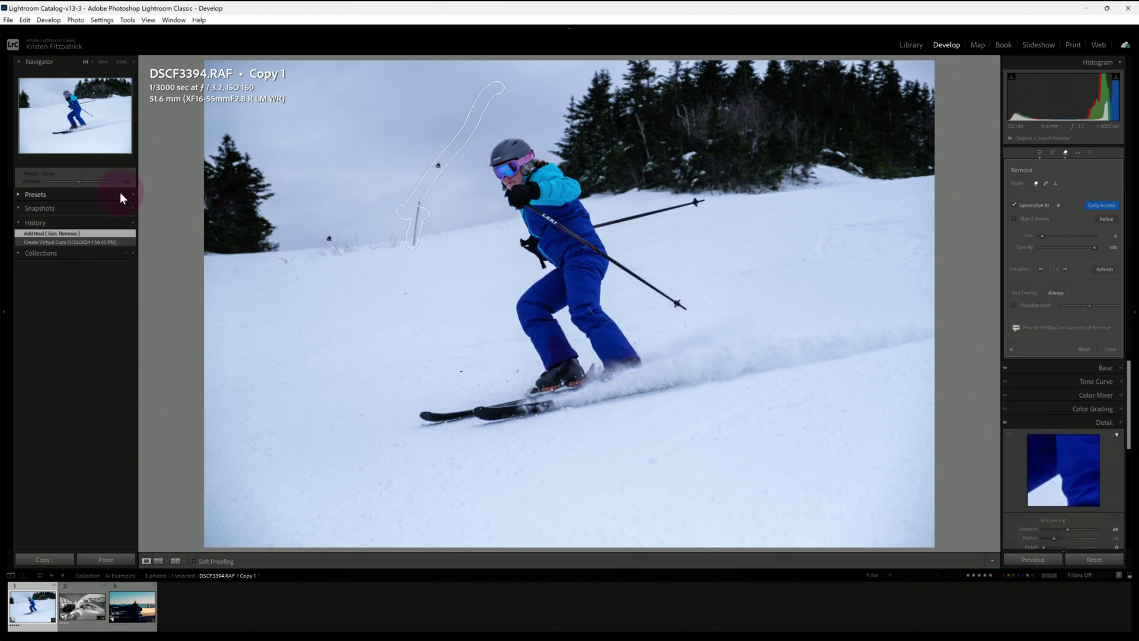
{"action": "left_click", "coordinate": [103, 62]}
{"action": "left_click_drag", "start_coordinate": [554, 291], "coordinate": [384, 318]}
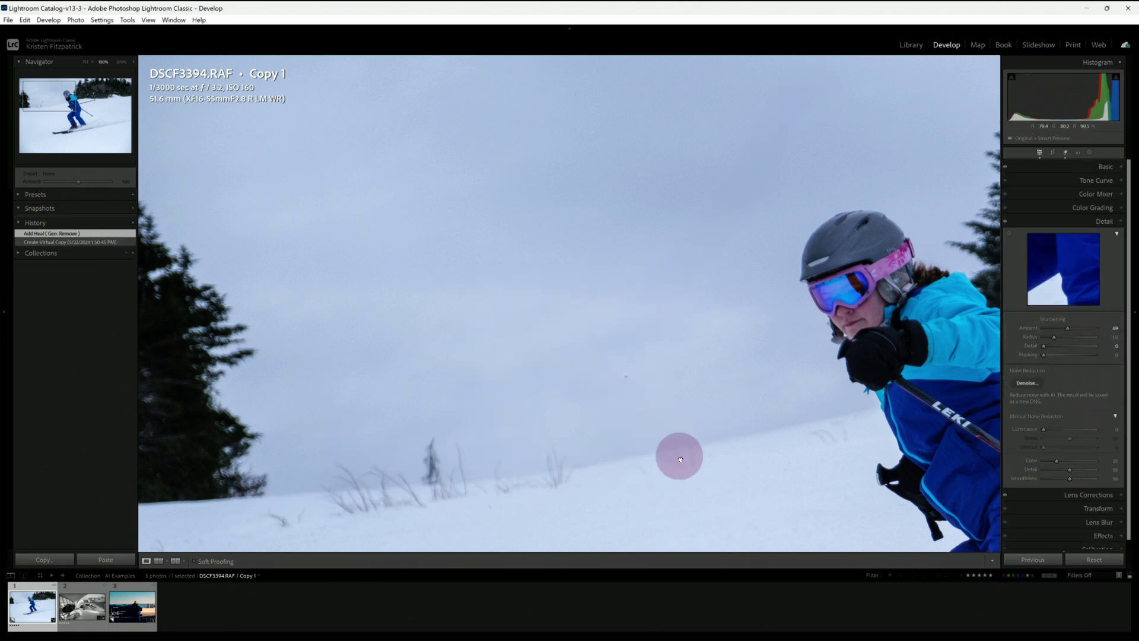
{"action": "key", "text": "z"}
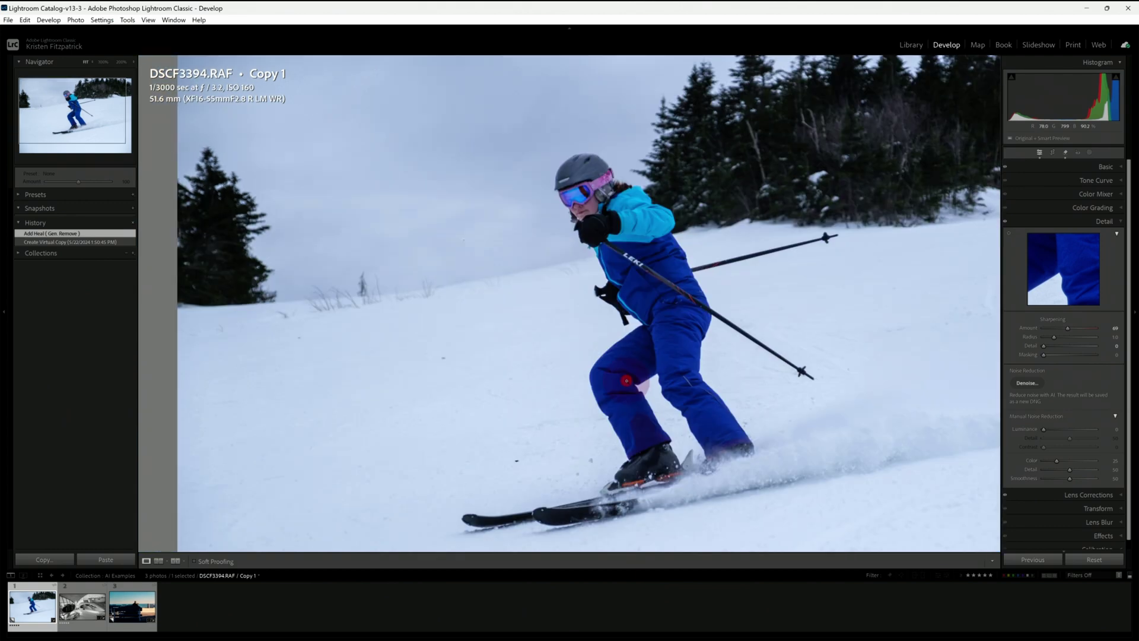
{"action": "key", "text": "z"}
{"action": "left_click", "coordinate": [420, 203]}
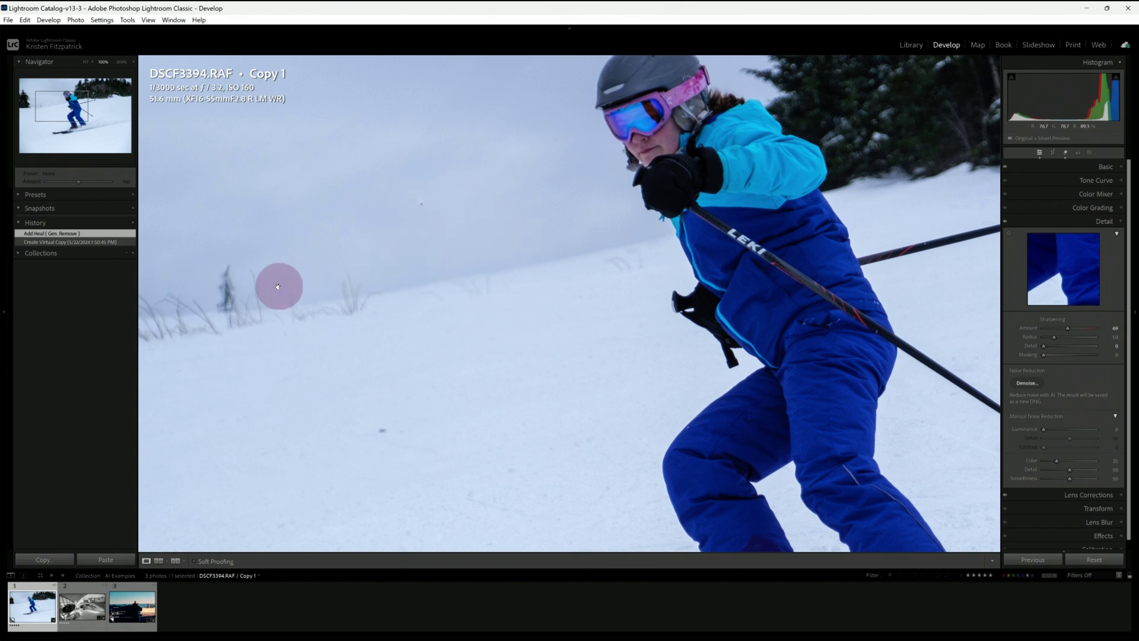
{"action": "left_click", "coordinate": [227, 287]}
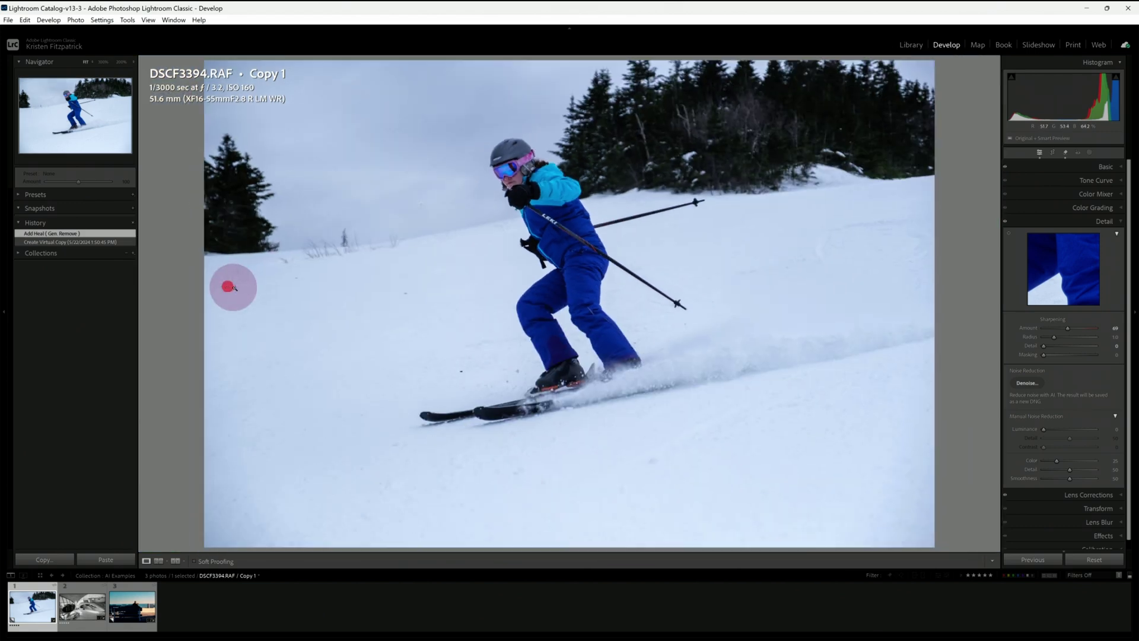
{"action": "left_click", "coordinate": [347, 244]}
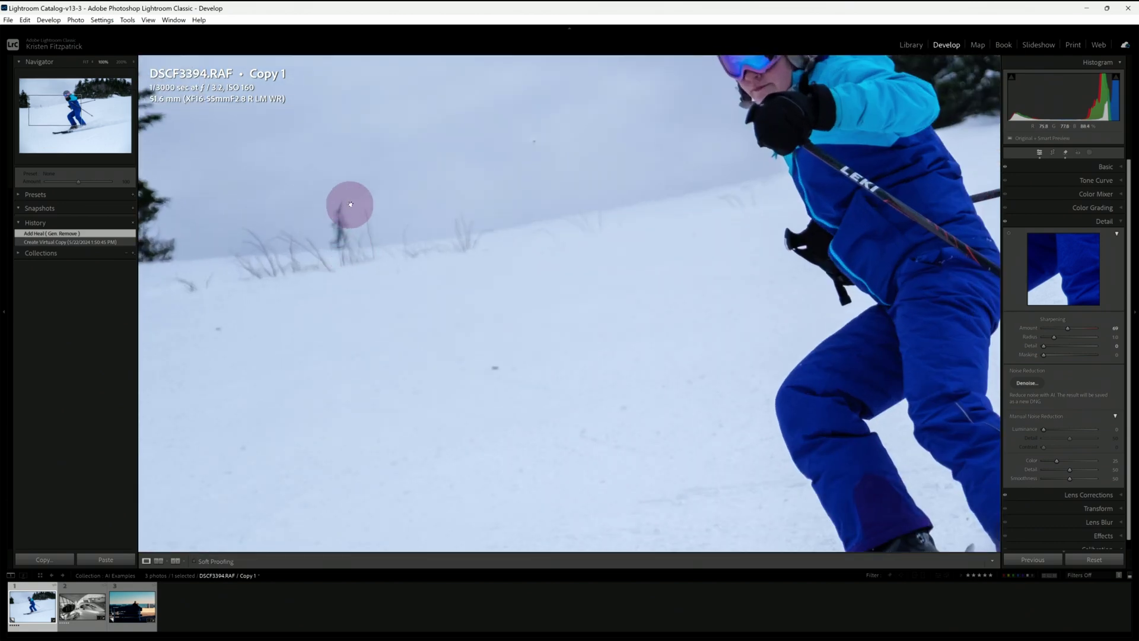
{"action": "left_click", "coordinate": [344, 237]}
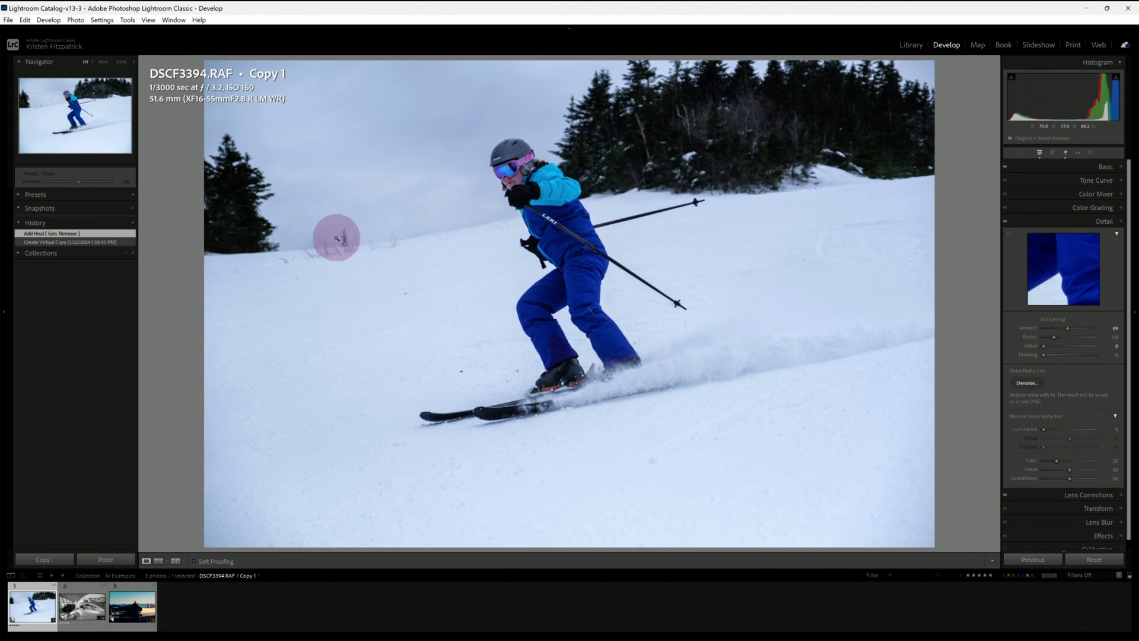
Step: Generatively erase the small bare tree left of the skier and close the Remove panel
{"action": "left_click", "coordinate": [433, 208]}
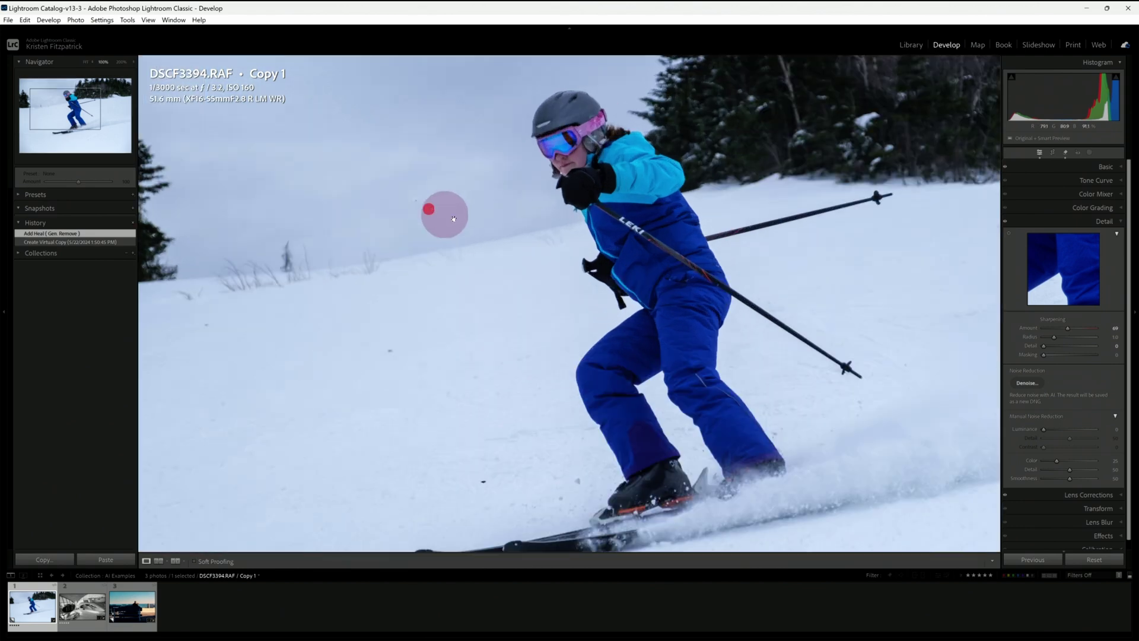
{"action": "left_click_drag", "start_coordinate": [426, 232], "coordinate": [473, 263]}
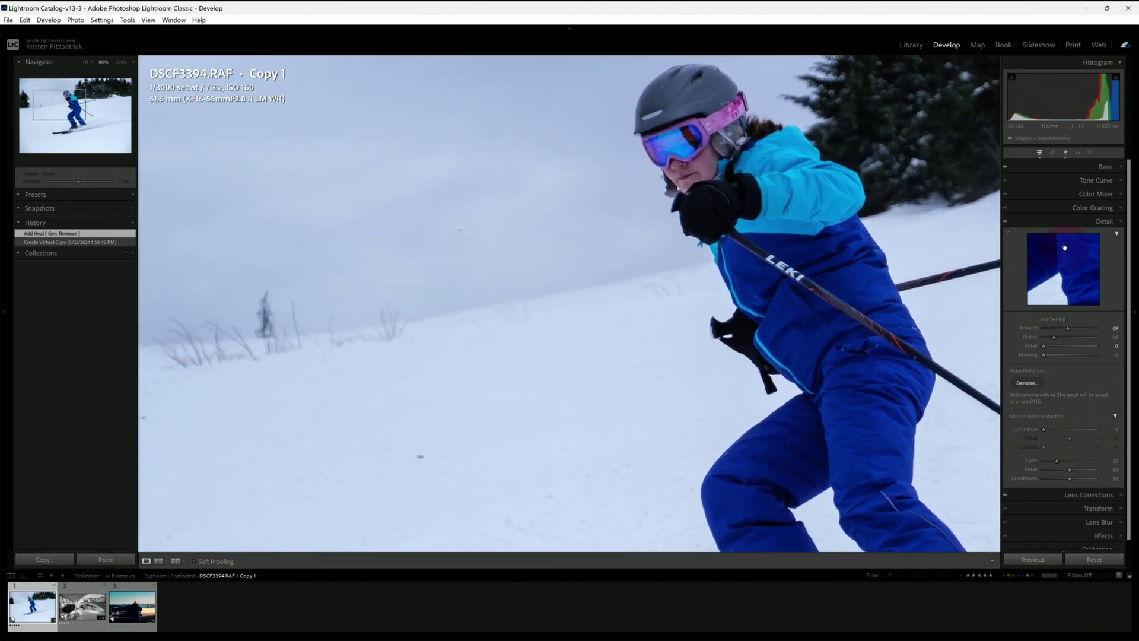
{"action": "left_click", "coordinate": [1066, 152]}
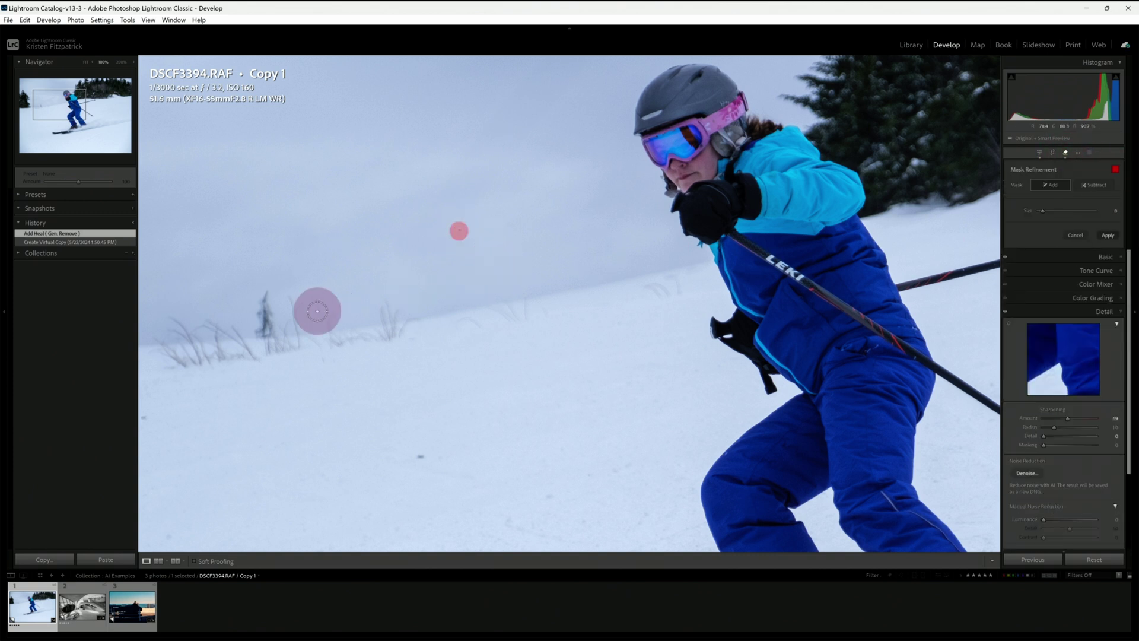
{"action": "mouse_move", "coordinate": [265, 300]}
{"action": "left_mouse_down"}
{"action": "mouse_move", "coordinate": [264, 336]}
{"action": "mouse_move", "coordinate": [275, 333]}
{"action": "mouse_move", "coordinate": [263, 299]}
{"action": "left_mouse_up"}
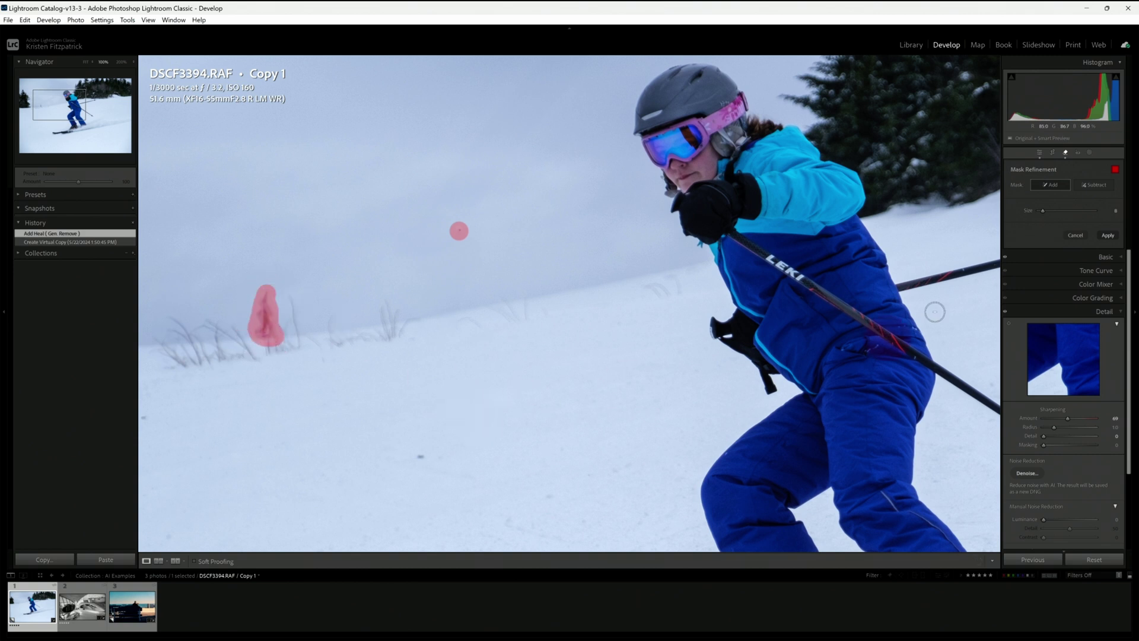
{"action": "left_click", "coordinate": [1107, 233]}
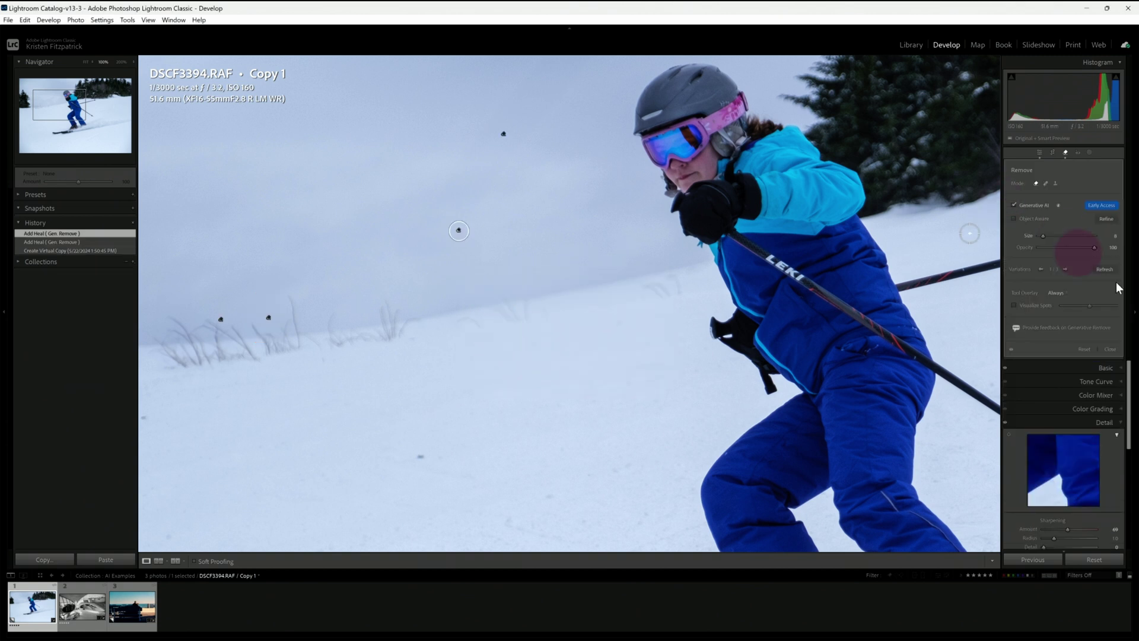
{"action": "left_click", "coordinate": [1111, 351]}
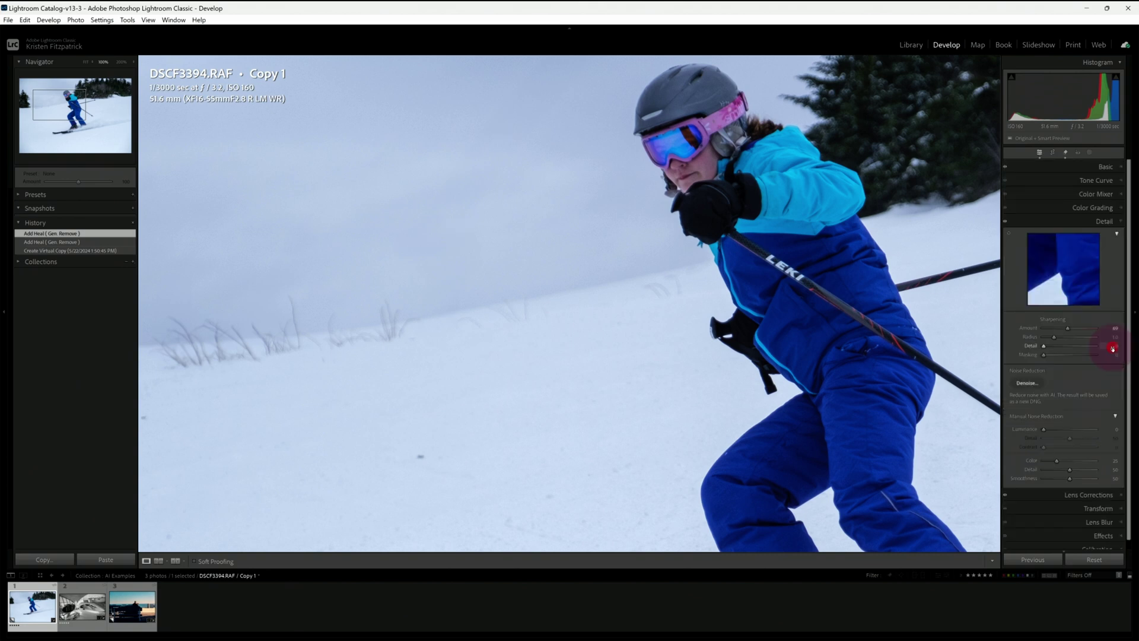
Step: Inspect the retouched sky and slope up close, then select DSCF6204.RAF in the filmstrip
{"action": "left_click", "coordinate": [439, 265]}
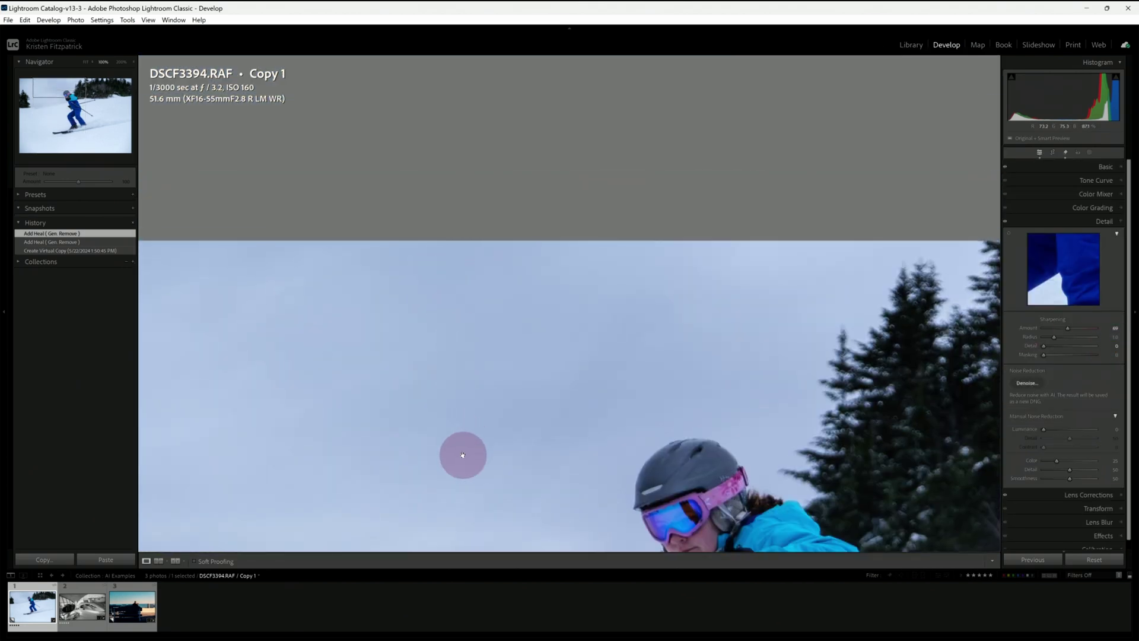
{"action": "left_click", "coordinate": [463, 456]}
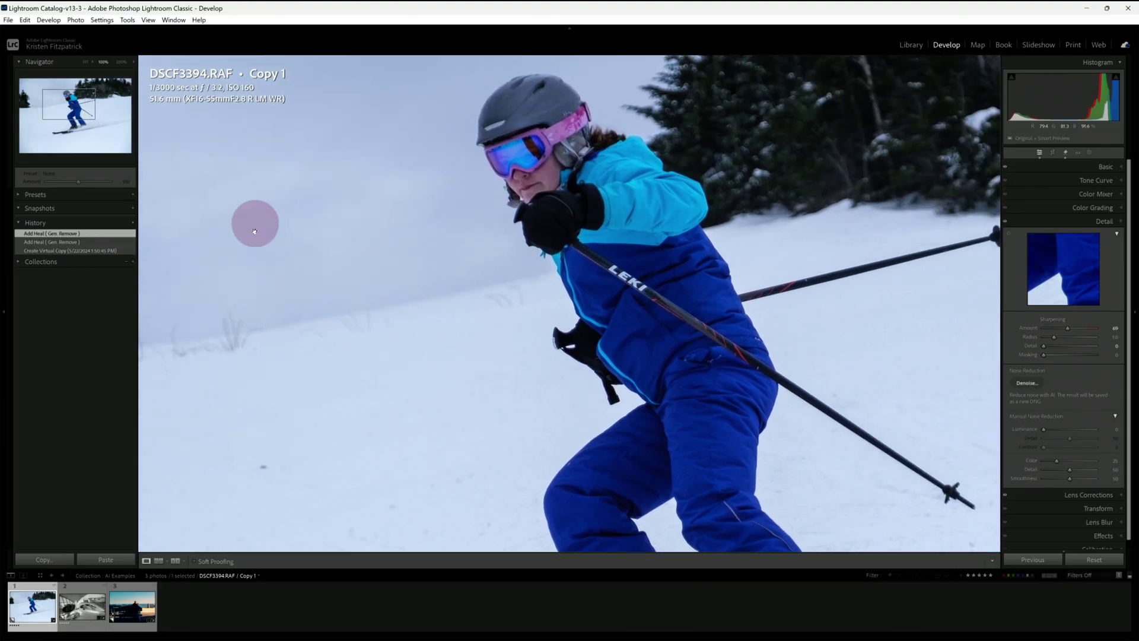
{"action": "left_click_drag", "start_coordinate": [321, 268], "coordinate": [416, 262]}
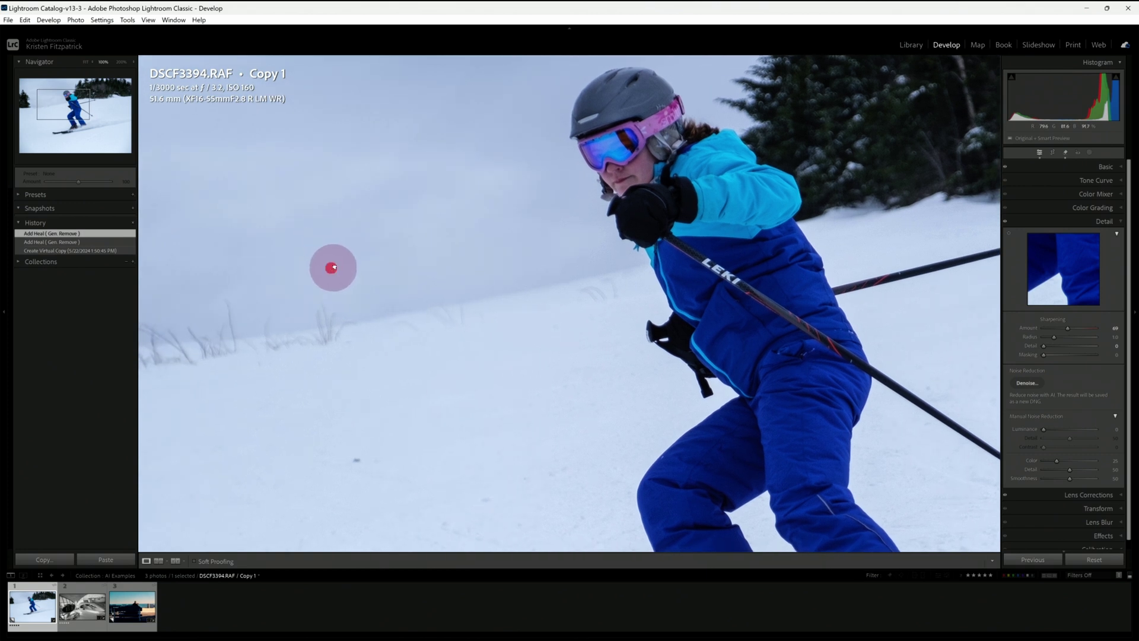
{"action": "left_click_drag", "start_coordinate": [333, 267], "coordinate": [440, 173]}
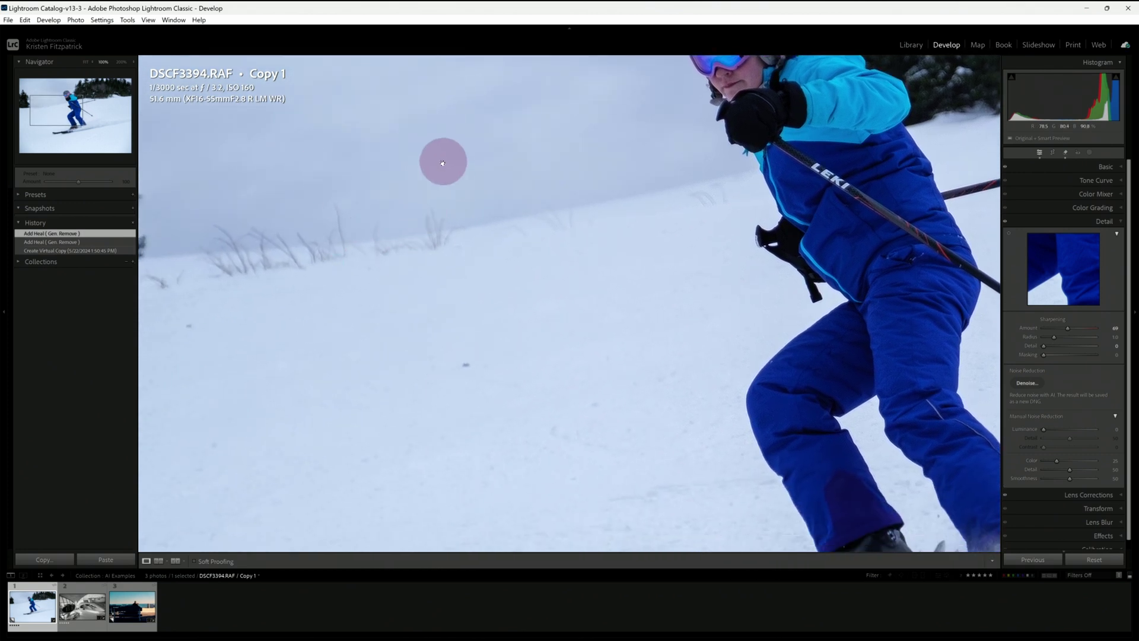
{"action": "mouse_move", "coordinate": [348, 205]}
{"action": "left_mouse_down"}
{"action": "mouse_move", "coordinate": [450, 272]}
{"action": "mouse_move", "coordinate": [529, 260]}
{"action": "mouse_move", "coordinate": [603, 356]}
{"action": "mouse_move", "coordinate": [161, 294]}
{"action": "left_mouse_up"}
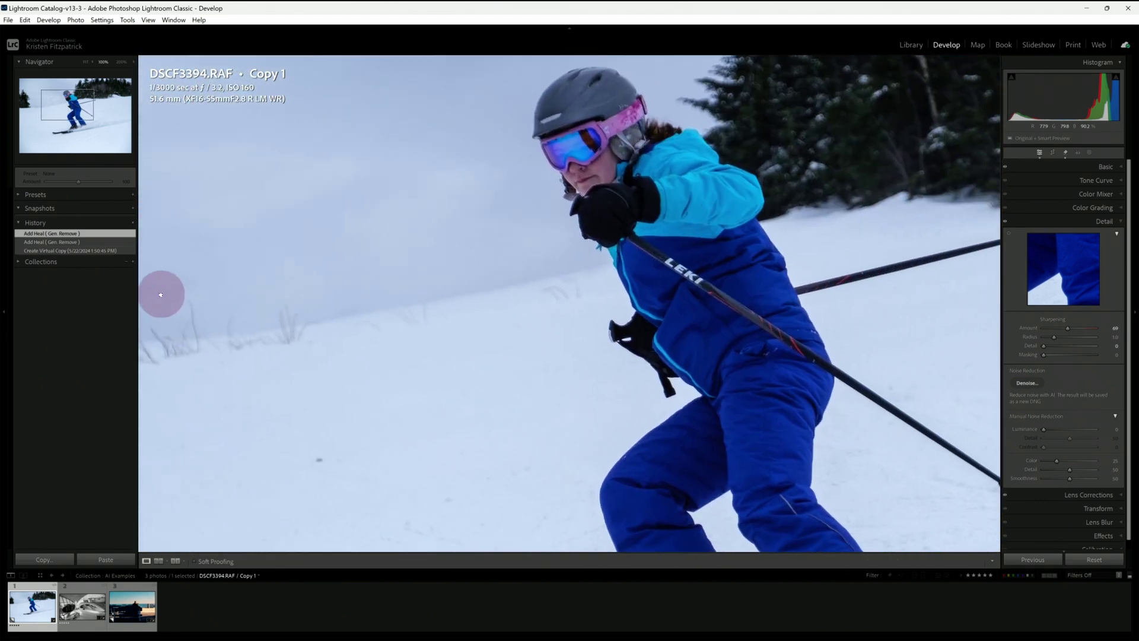
{"action": "left_click", "coordinate": [338, 257]}
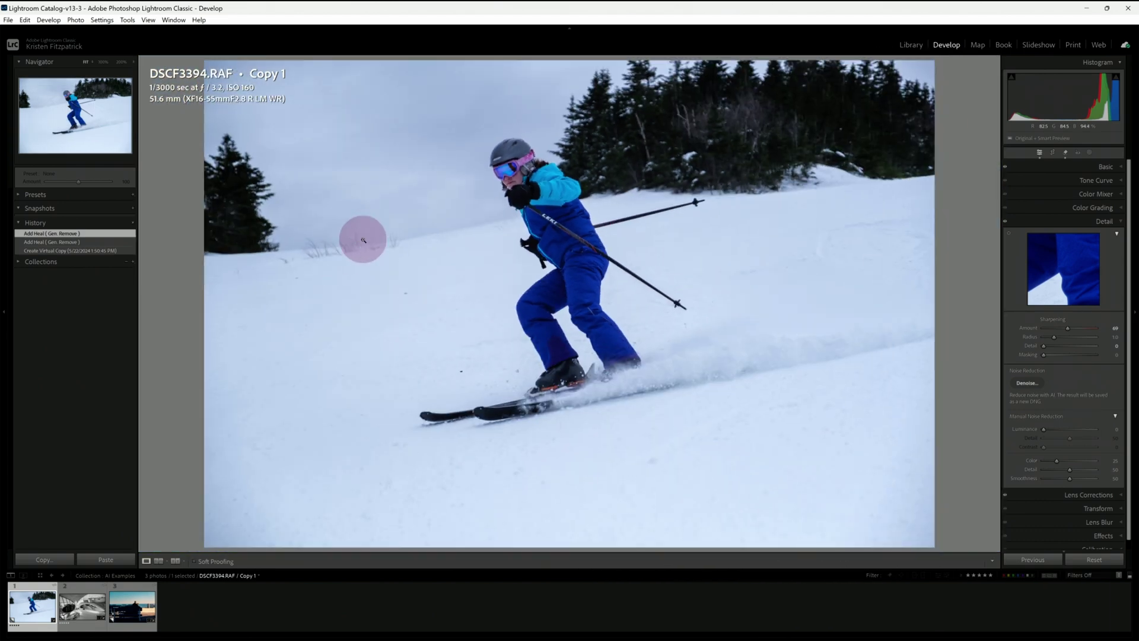
{"action": "left_click", "coordinate": [89, 604]}
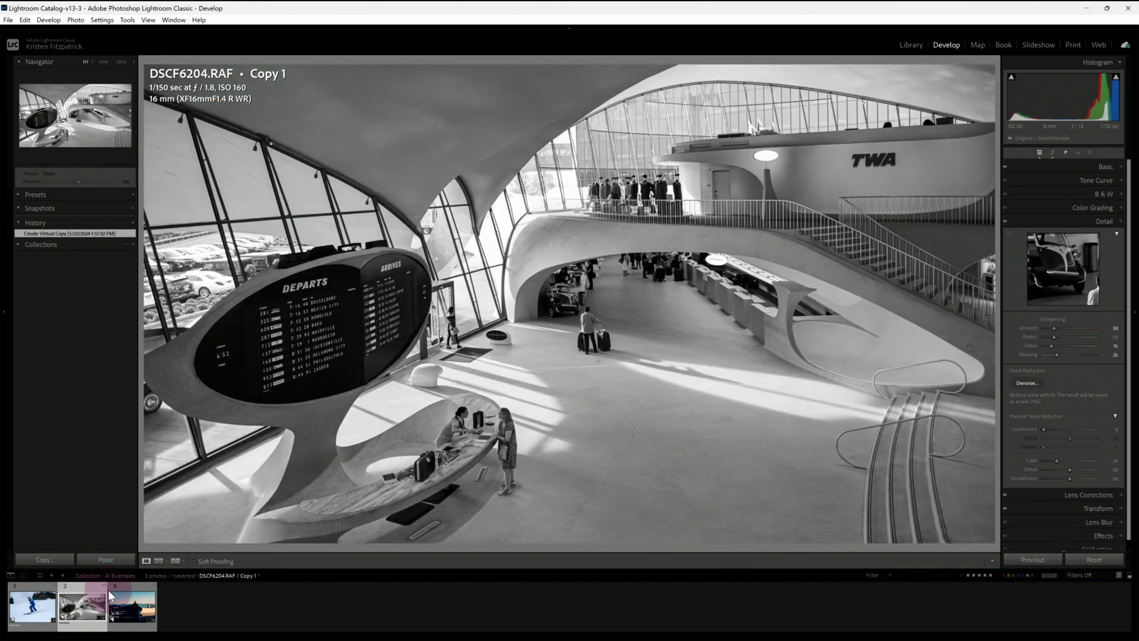
Step: Display the TWA terminal photo DSCF6204.RAF Copy 1 in the Develop loupe view
{"action": "left_click", "coordinate": [146, 553]}
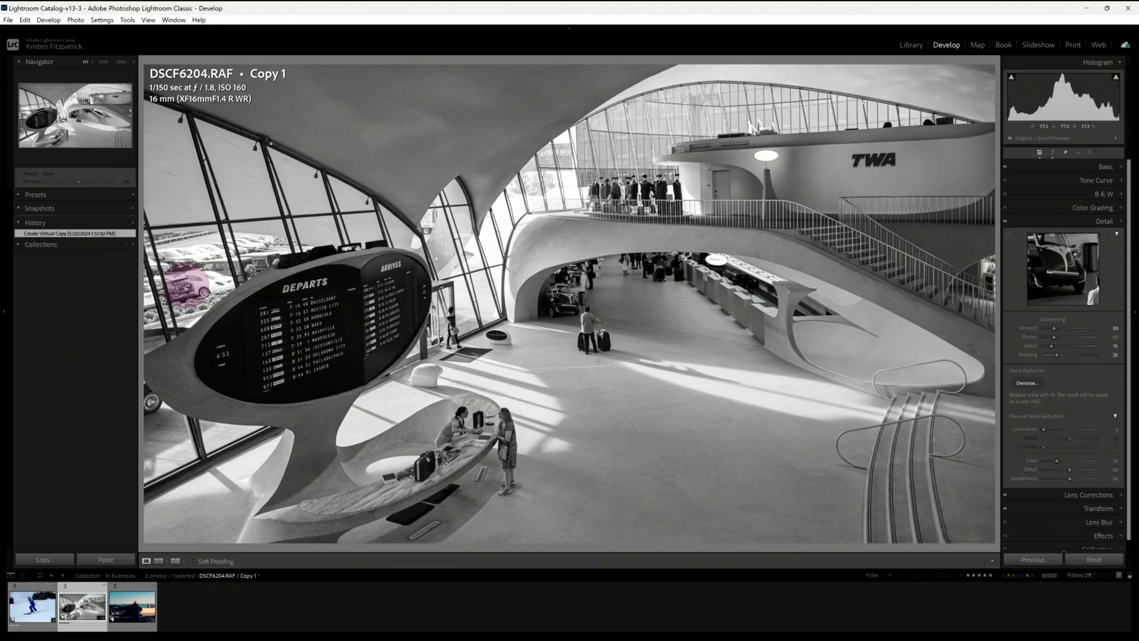
Step: Brush a Generative AI Remove mask over the parked cars beyond the left windows, then switch refinement to Subtract
{"action": "left_click", "coordinate": [1067, 152]}
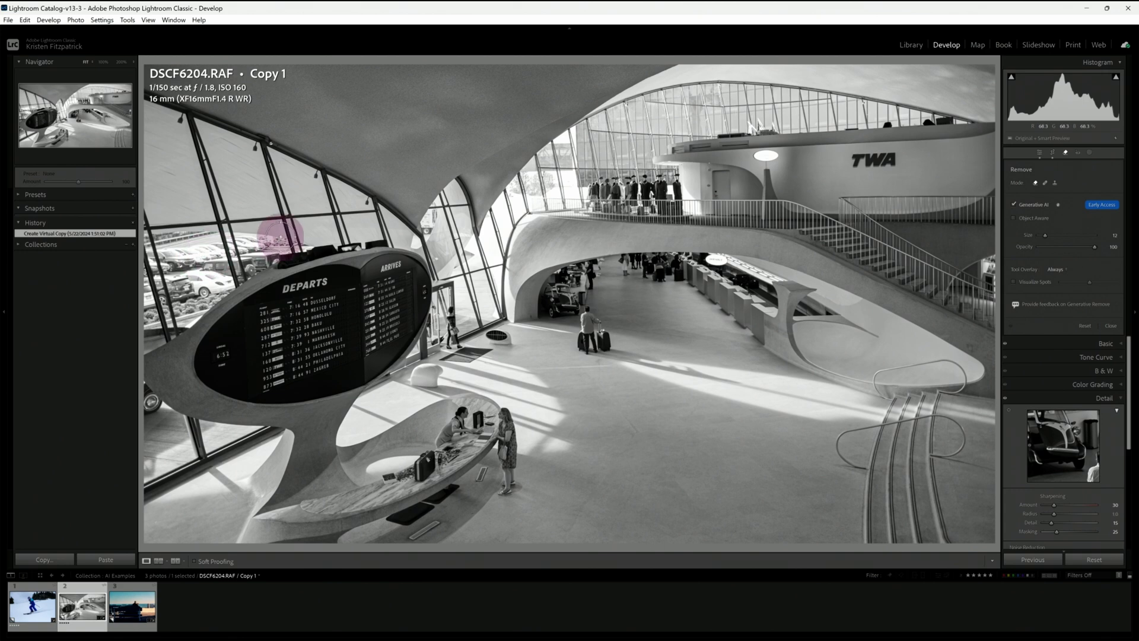
{"action": "left_click_drag", "start_coordinate": [281, 237], "coordinate": [167, 251]}
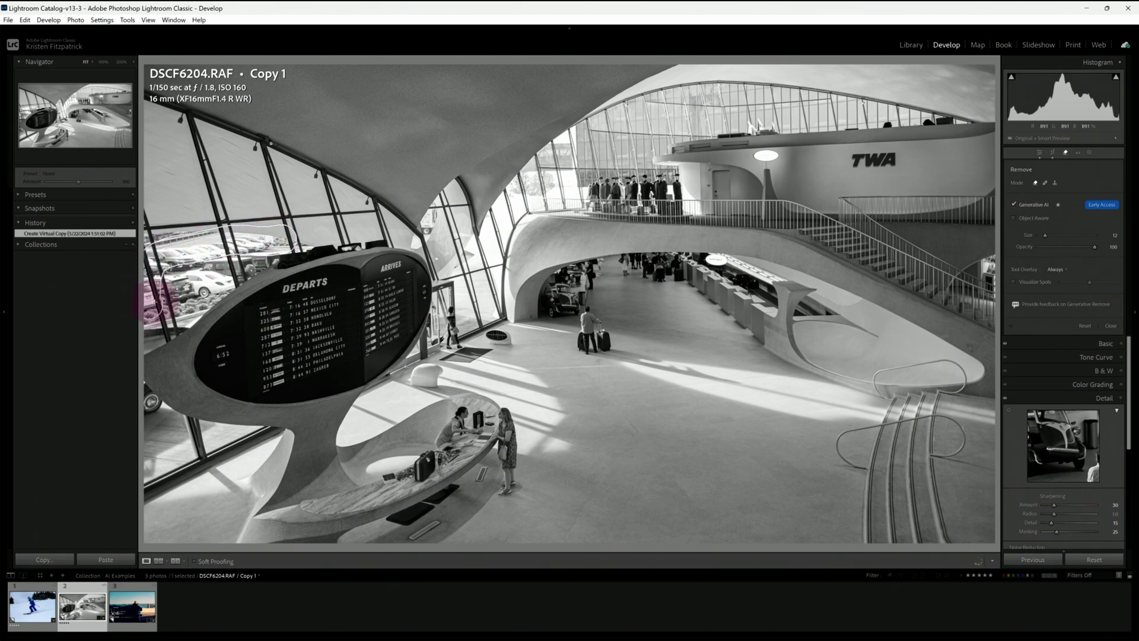
{"action": "mouse_move", "coordinate": [153, 300]}
{"action": "left_mouse_down"}
{"action": "mouse_move", "coordinate": [211, 290]}
{"action": "mouse_move", "coordinate": [275, 250]}
{"action": "mouse_move", "coordinate": [251, 238]}
{"action": "mouse_move", "coordinate": [179, 257]}
{"action": "mouse_move", "coordinate": [168, 270]}
{"action": "mouse_move", "coordinate": [306, 233]}
{"action": "left_mouse_up"}
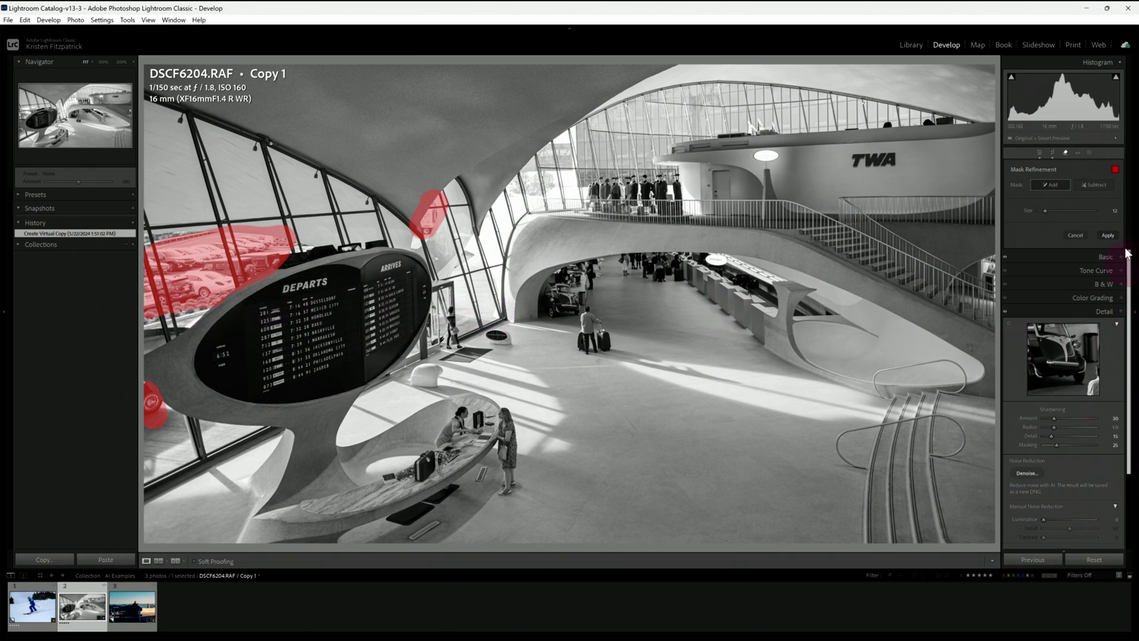
{"action": "left_click", "coordinate": [1097, 185]}
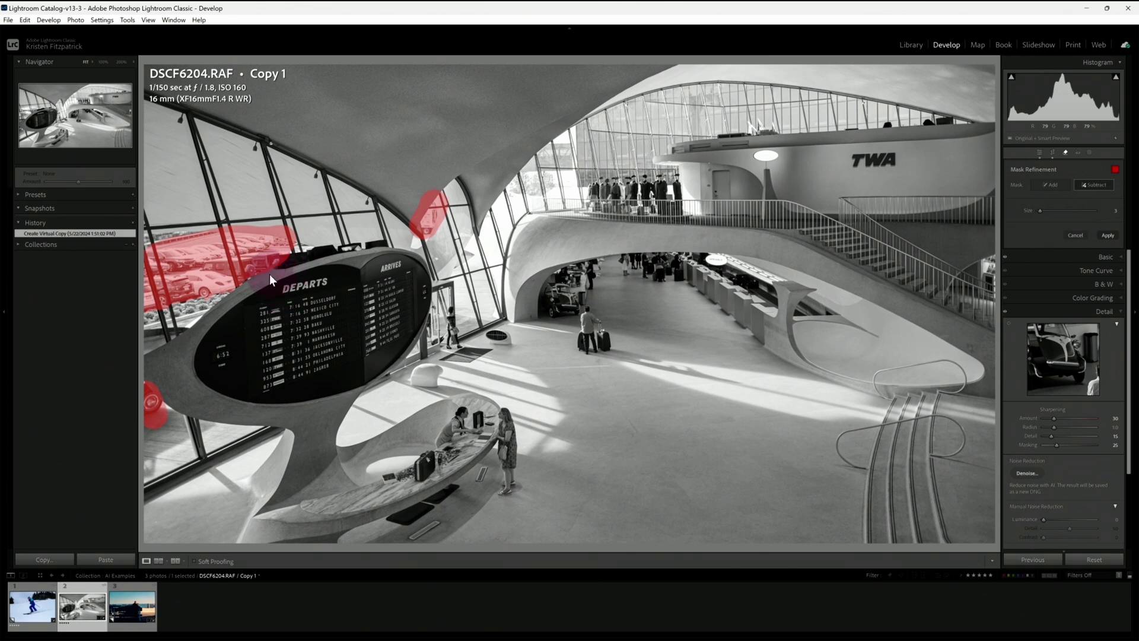
Step: Apply Generative Remove to the masked cars and close the Remove panel
{"action": "left_click", "coordinate": [1107, 235]}
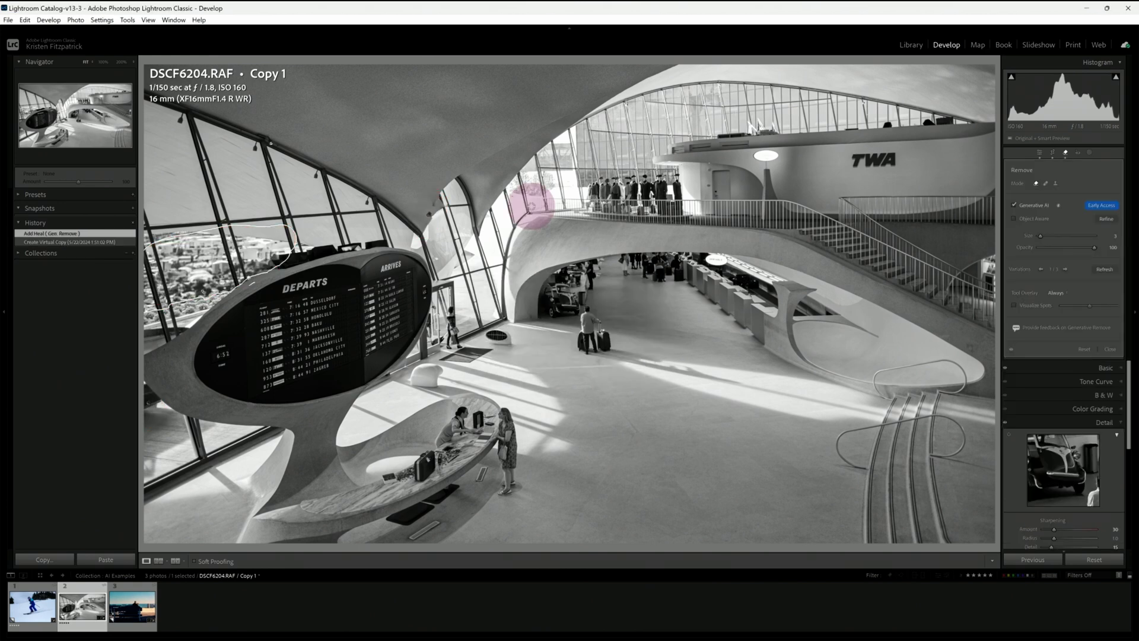
{"action": "left_click_drag", "start_coordinate": [458, 422], "coordinate": [477, 425]}
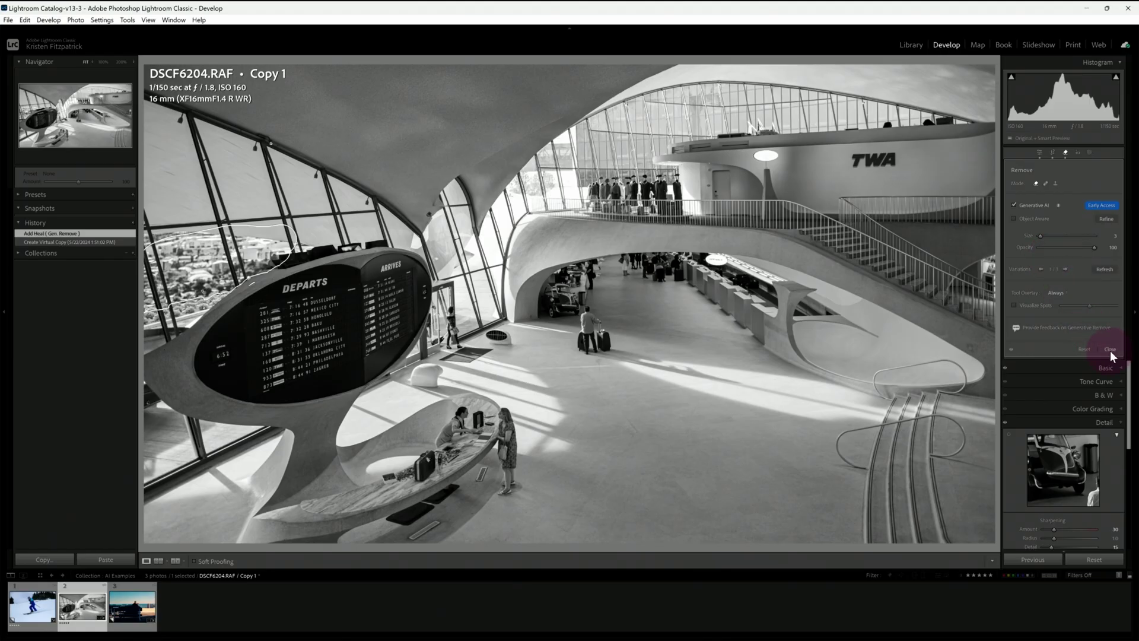
{"action": "left_click", "coordinate": [1109, 350]}
{"action": "left_click", "coordinate": [183, 274]}
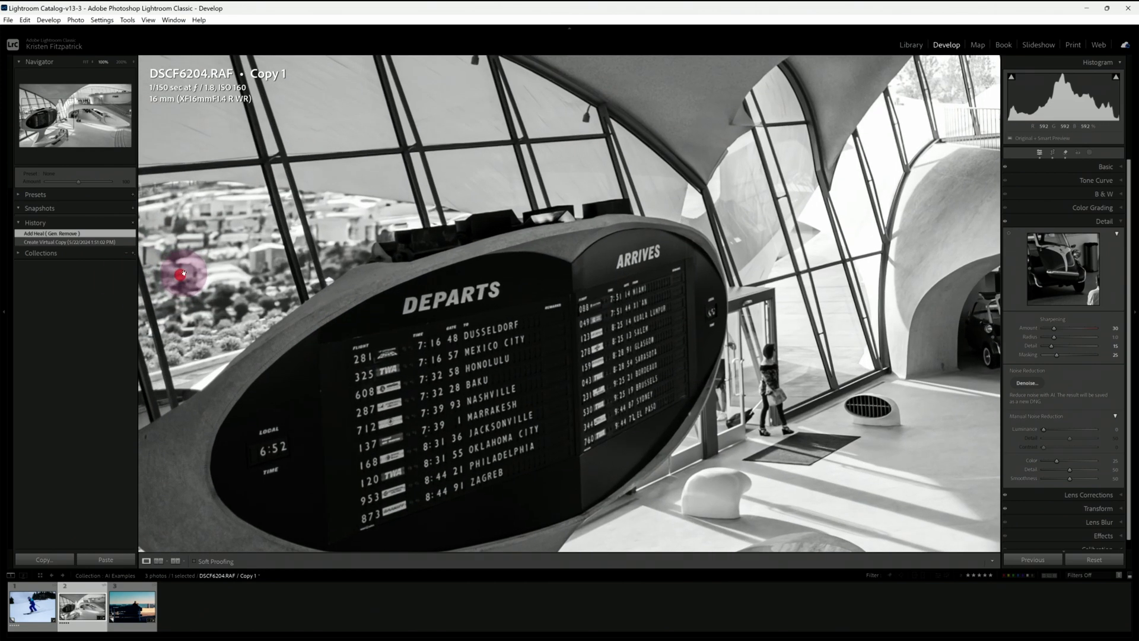
{"action": "left_click_drag", "start_coordinate": [184, 273], "coordinate": [308, 248]}
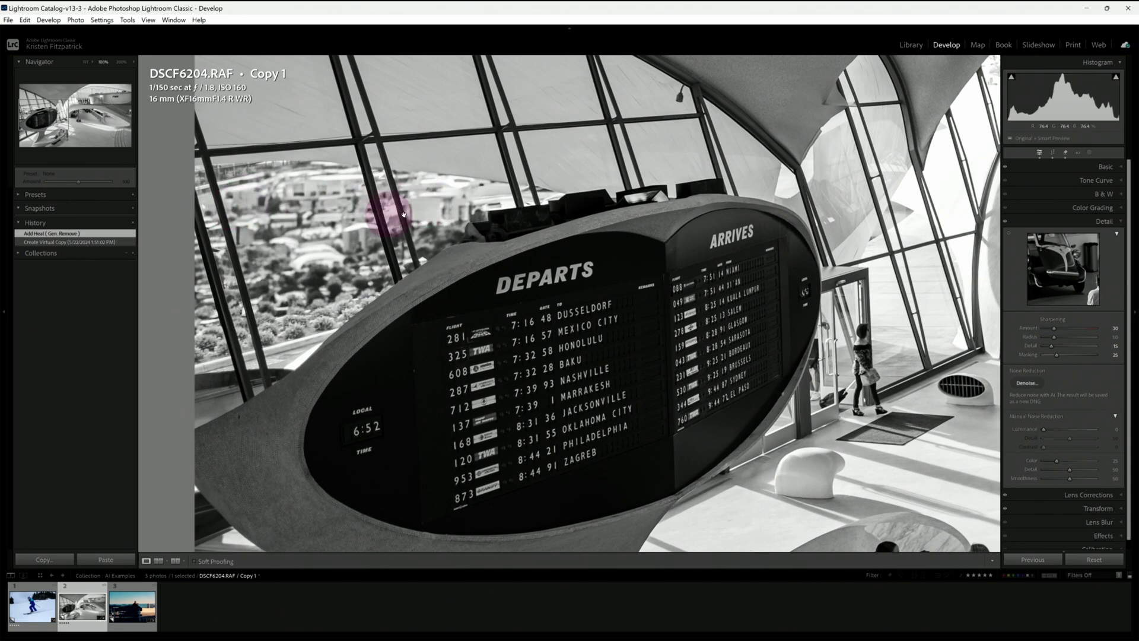
{"action": "left_click_drag", "start_coordinate": [403, 217], "coordinate": [141, 229]}
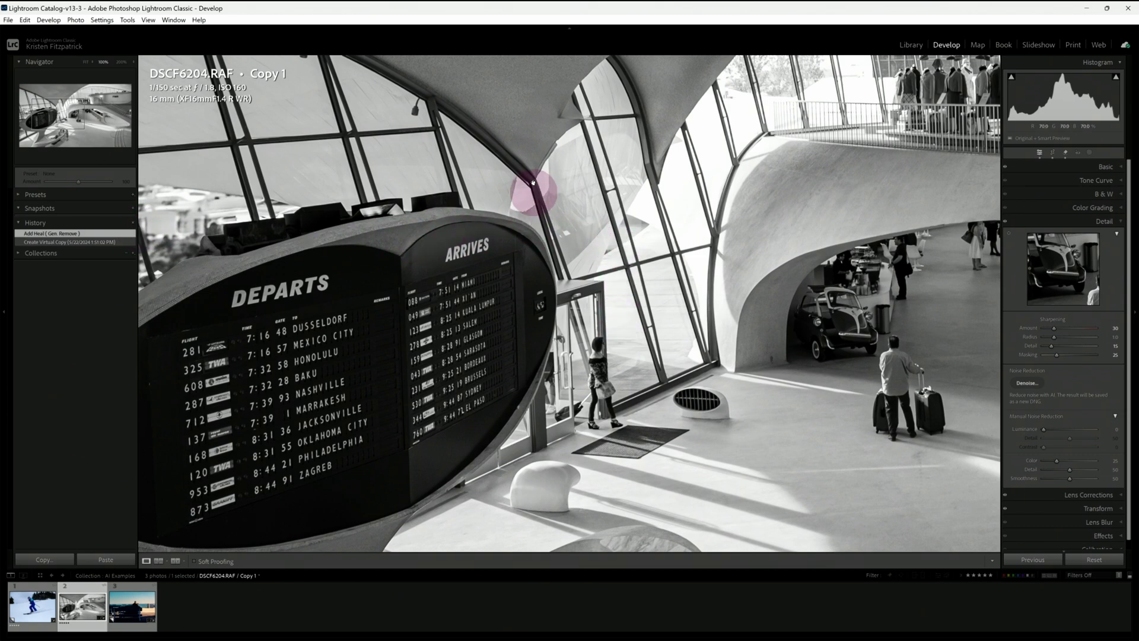
{"action": "left_click_drag", "start_coordinate": [445, 297], "coordinate": [317, 380]}
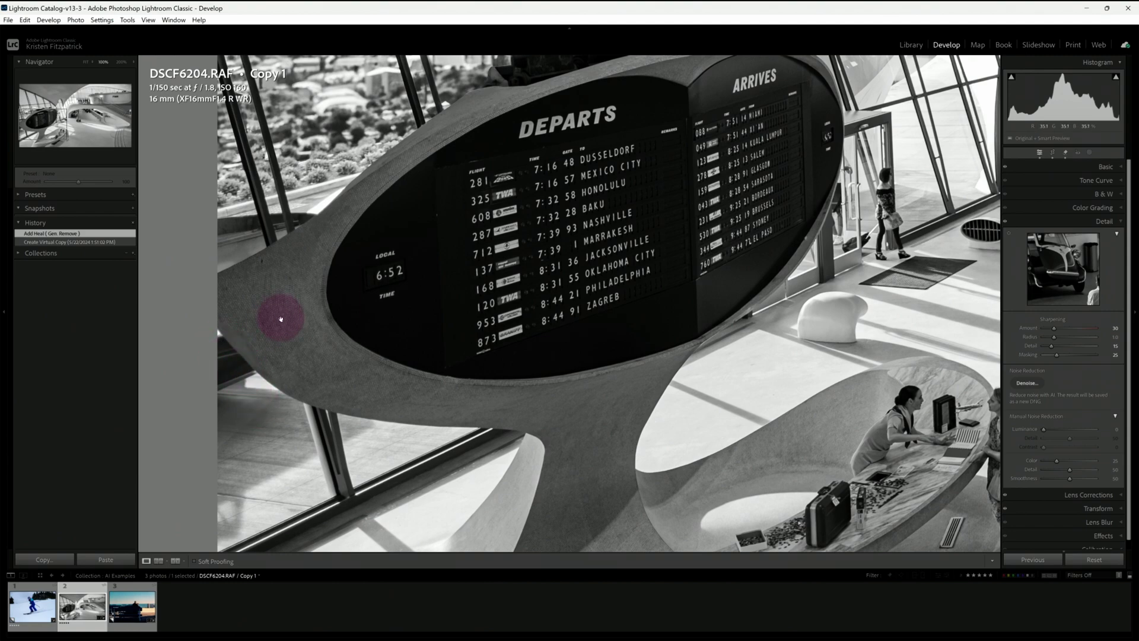
{"action": "left_click", "coordinate": [326, 190]}
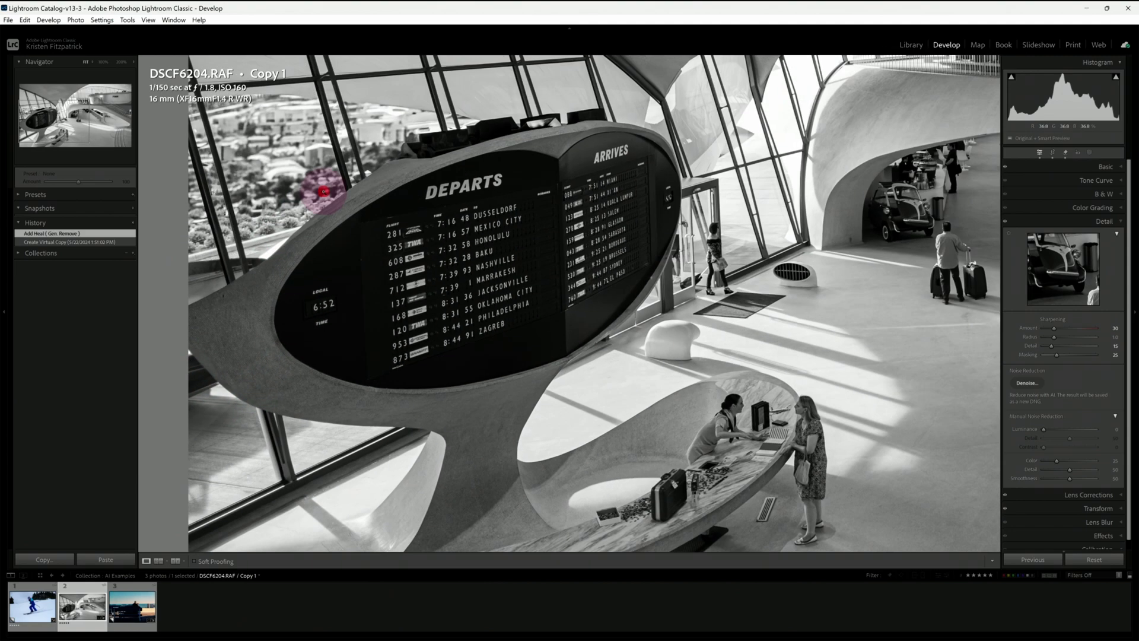
{"action": "left_click", "coordinate": [1066, 153]}
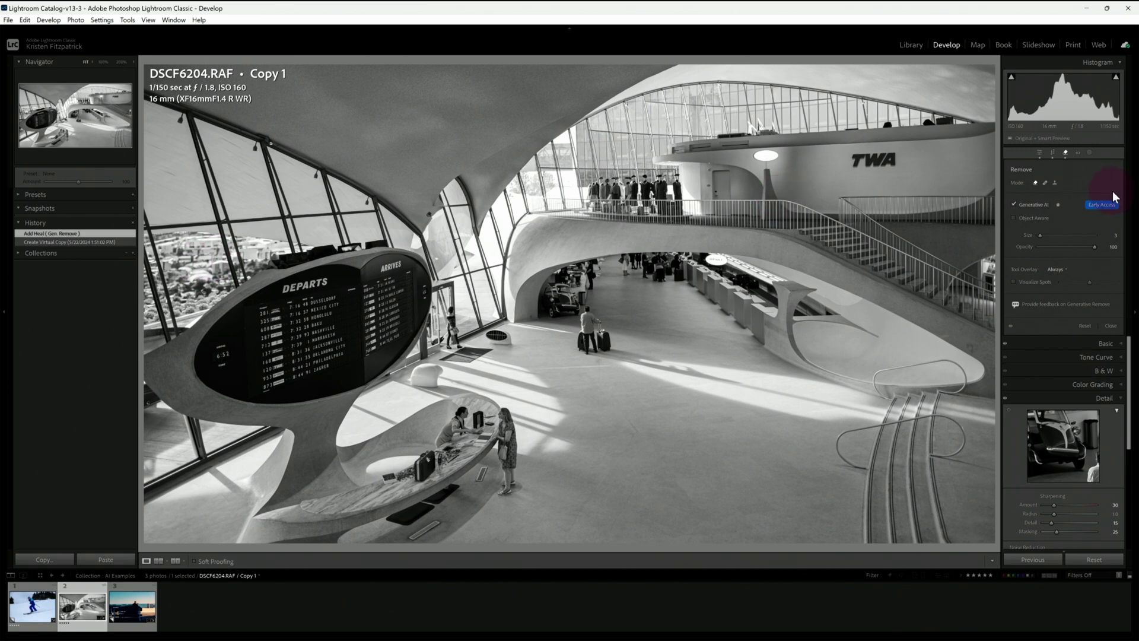
{"action": "key", "text": "ctrl+z"}
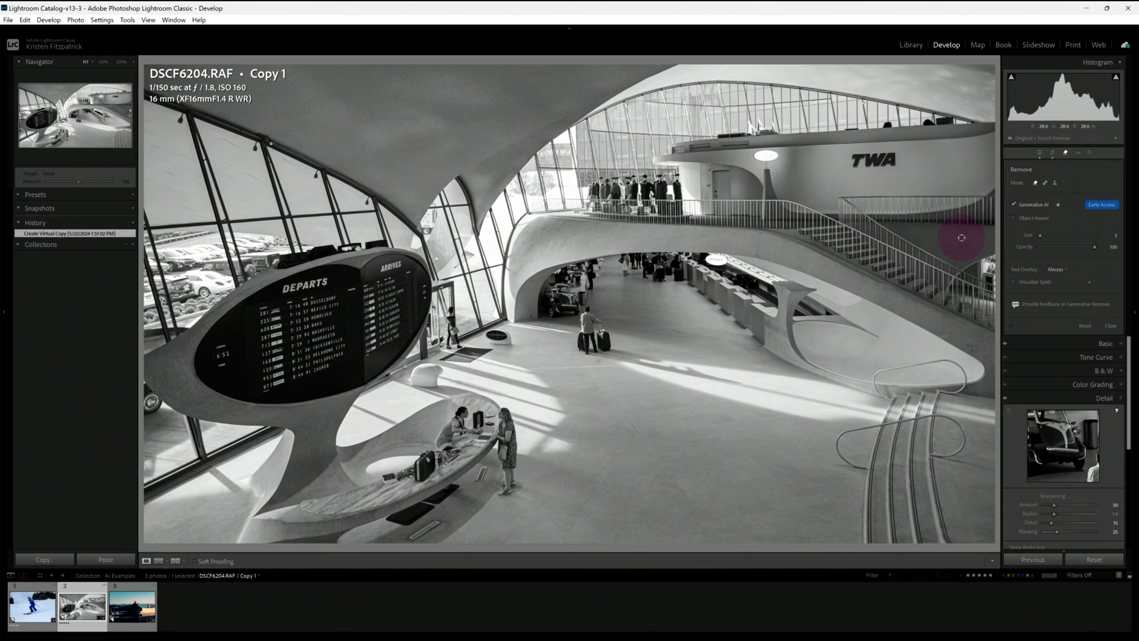
{"action": "key", "text": "ctrl+z"}
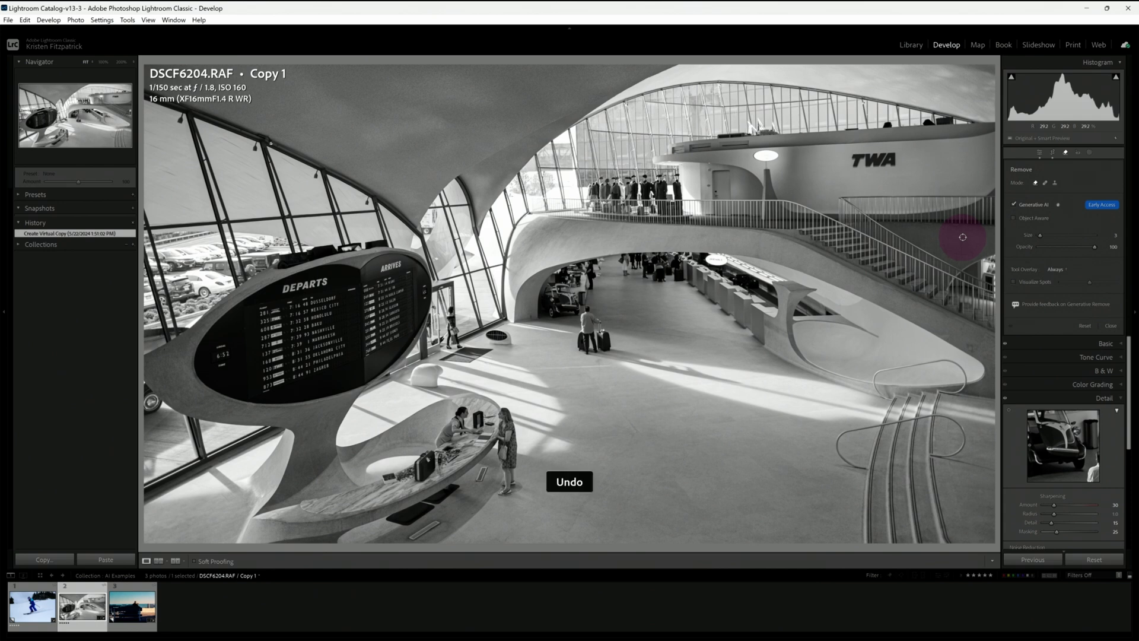
{"action": "left_click", "coordinate": [25, 20]}
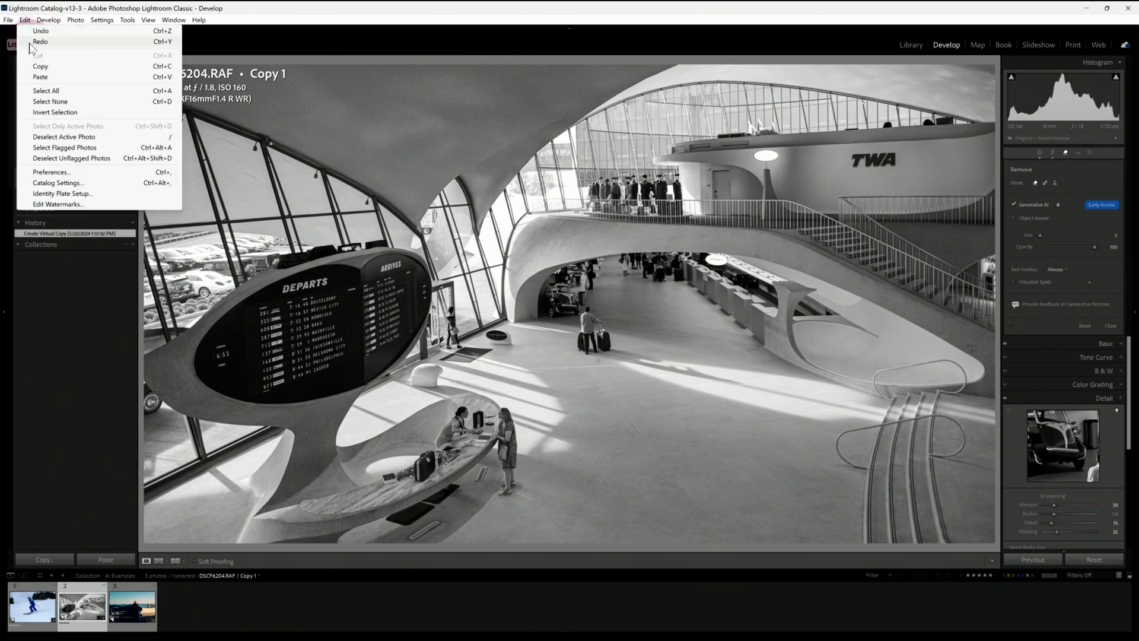
{"action": "left_click", "coordinate": [31, 42]}
{"action": "left_click", "coordinate": [24, 19]}
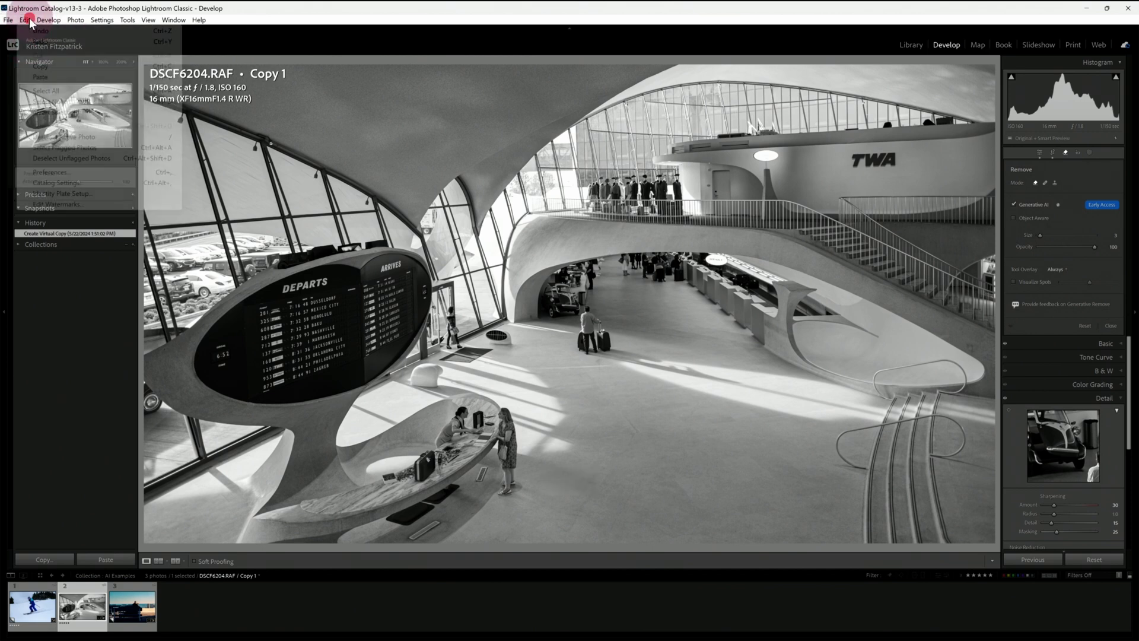
{"action": "left_click", "coordinate": [43, 42]}
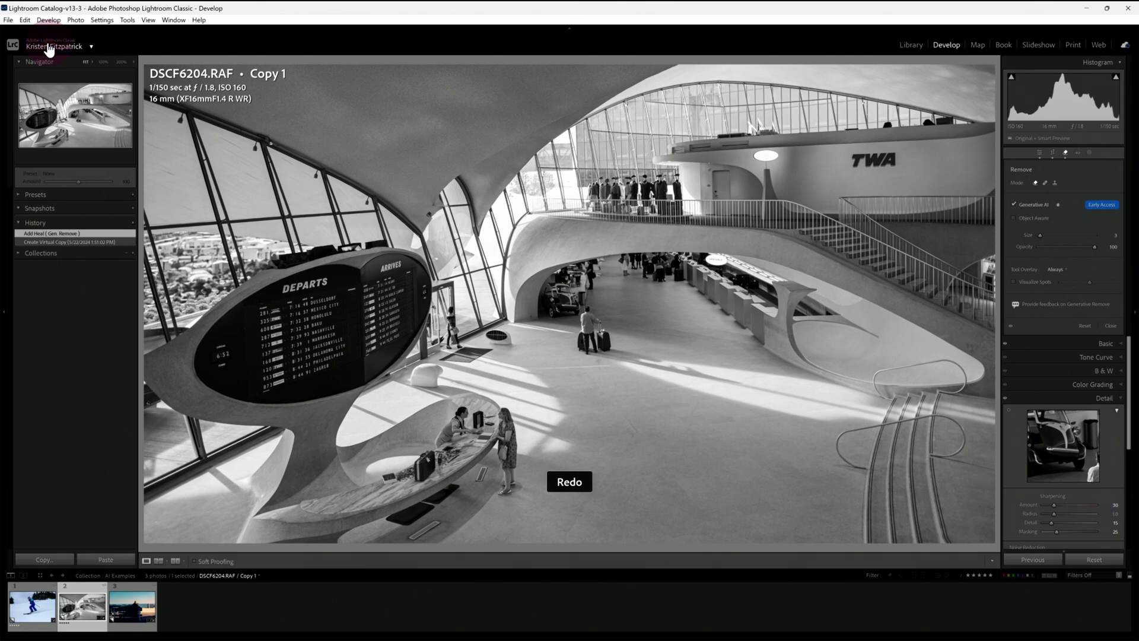
{"action": "left_click", "coordinate": [29, 20]}
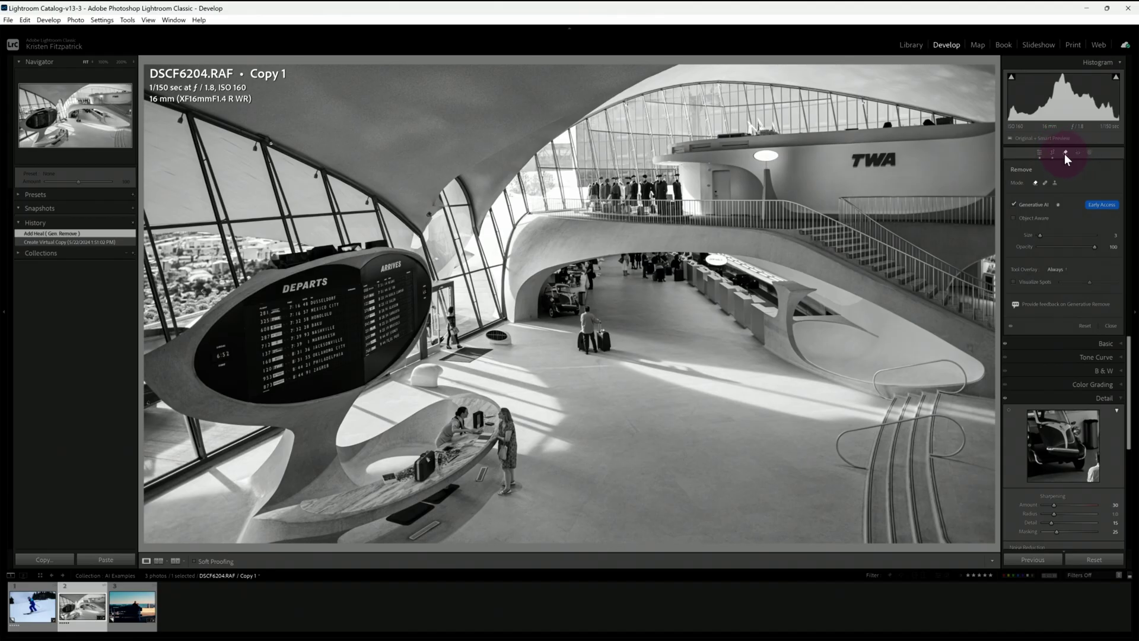
{"action": "left_click", "coordinate": [1066, 153]}
{"action": "left_click", "coordinate": [1012, 281]}
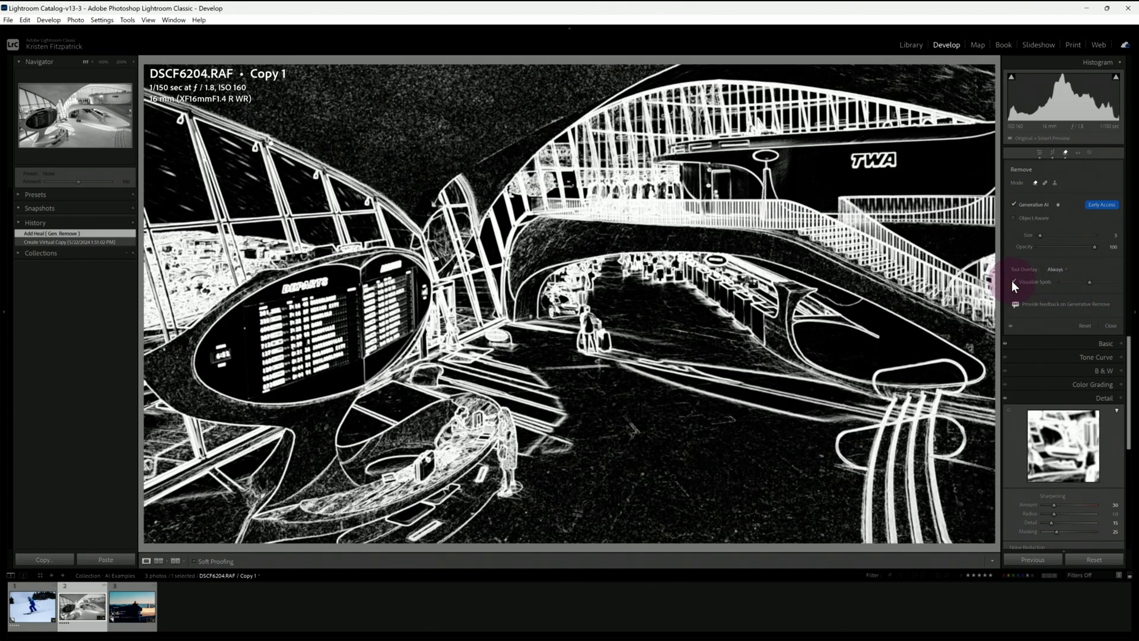
{"action": "left_click", "coordinate": [1012, 280]}
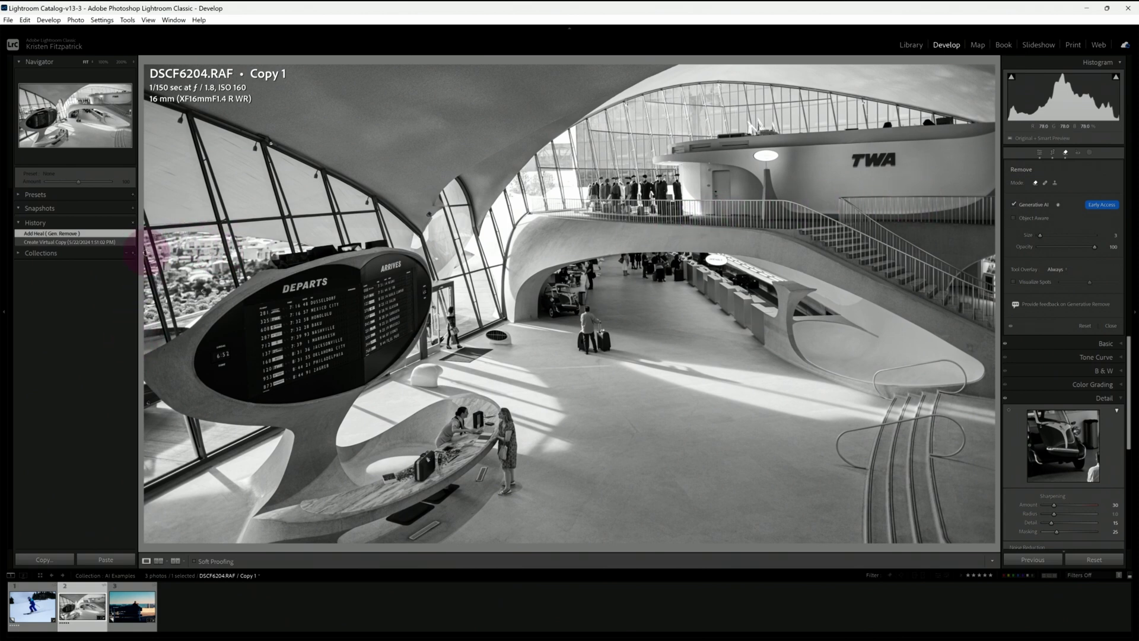
{"action": "scroll", "coordinate": [211, 255], "scroll_direction": "up", "scroll_amount": 1}
Step: Brush Remove over the upper-left windows above the board and switch to variation 3/3
{"action": "left_click_drag", "start_coordinate": [383, 297], "coordinate": [394, 315]}
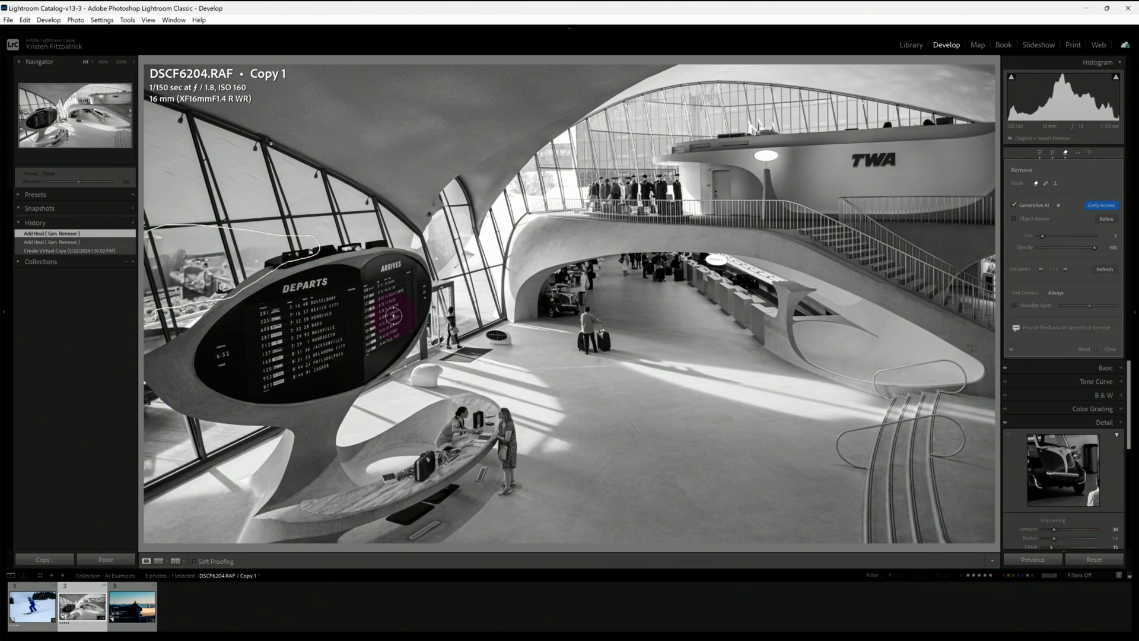
{"action": "mouse_move", "coordinate": [198, 225]}
{"action": "left_mouse_down"}
{"action": "mouse_move", "coordinate": [224, 284]}
{"action": "mouse_move", "coordinate": [222, 315]}
{"action": "left_mouse_up"}
{"action": "left_click", "coordinate": [1065, 269]}
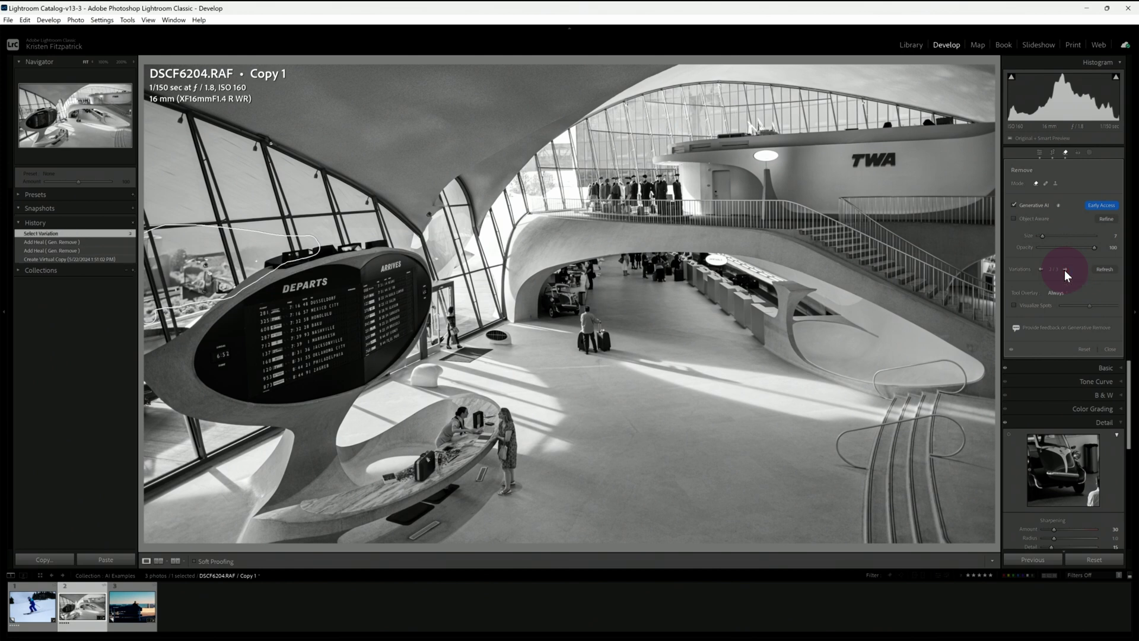
{"action": "left_click", "coordinate": [1064, 269]}
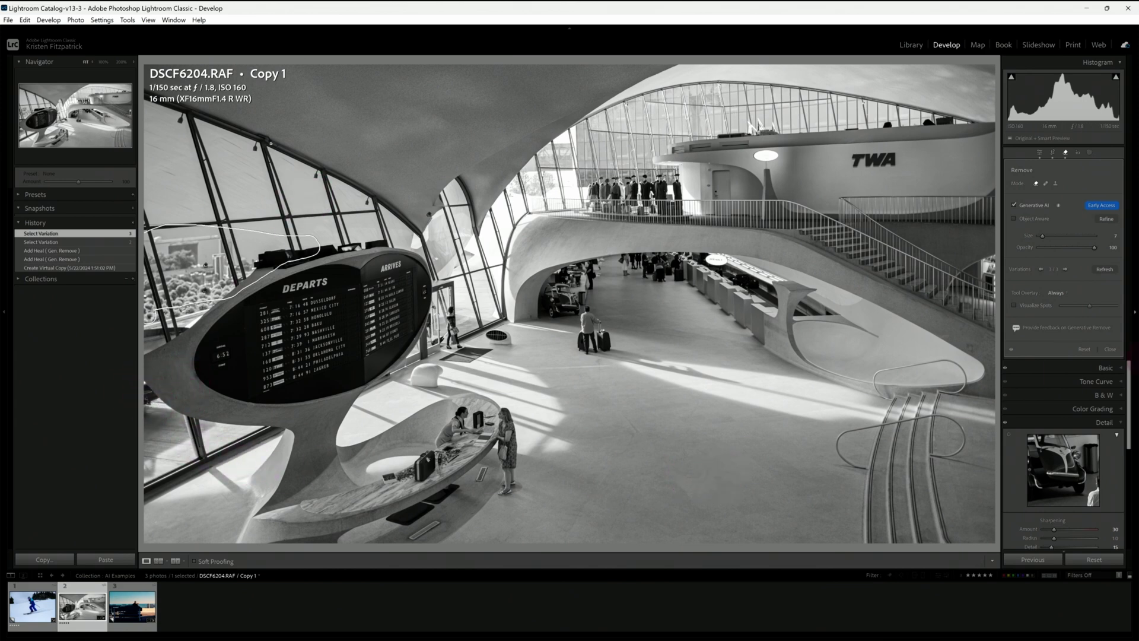
{"action": "left_click", "coordinate": [1110, 349]}
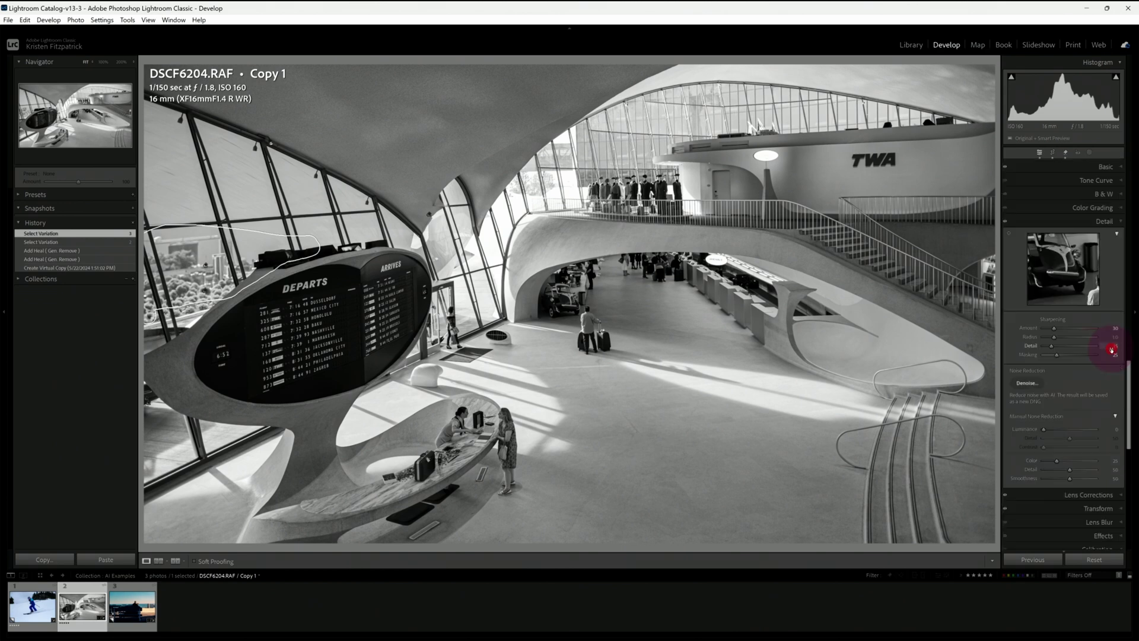
{"action": "left_click", "coordinate": [216, 290]}
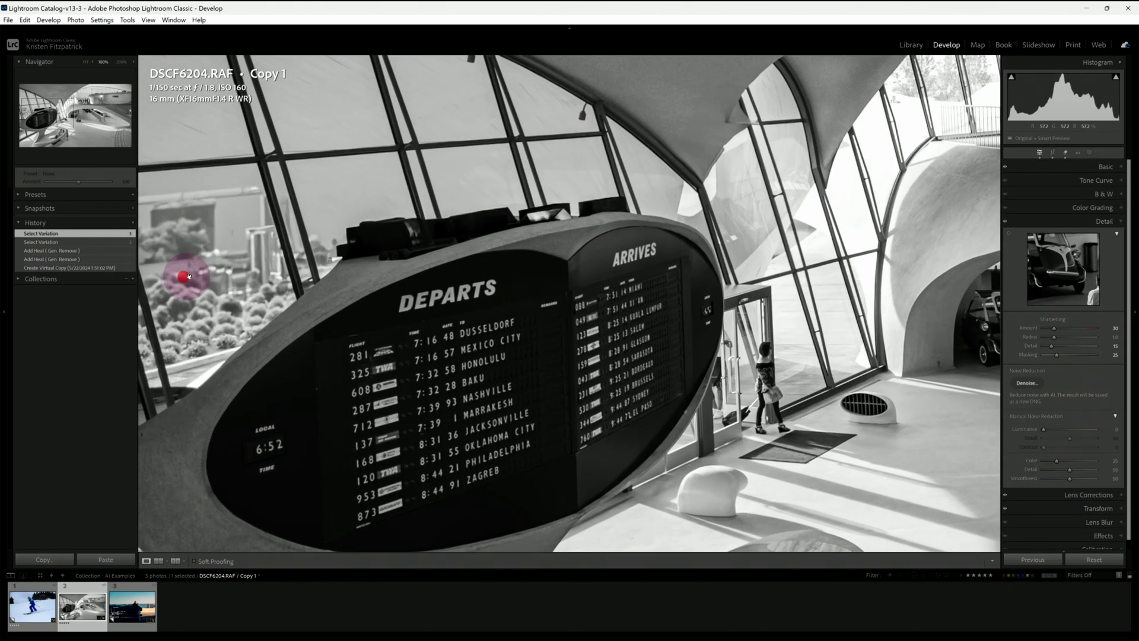
{"action": "left_click_drag", "start_coordinate": [218, 292], "coordinate": [326, 287]}
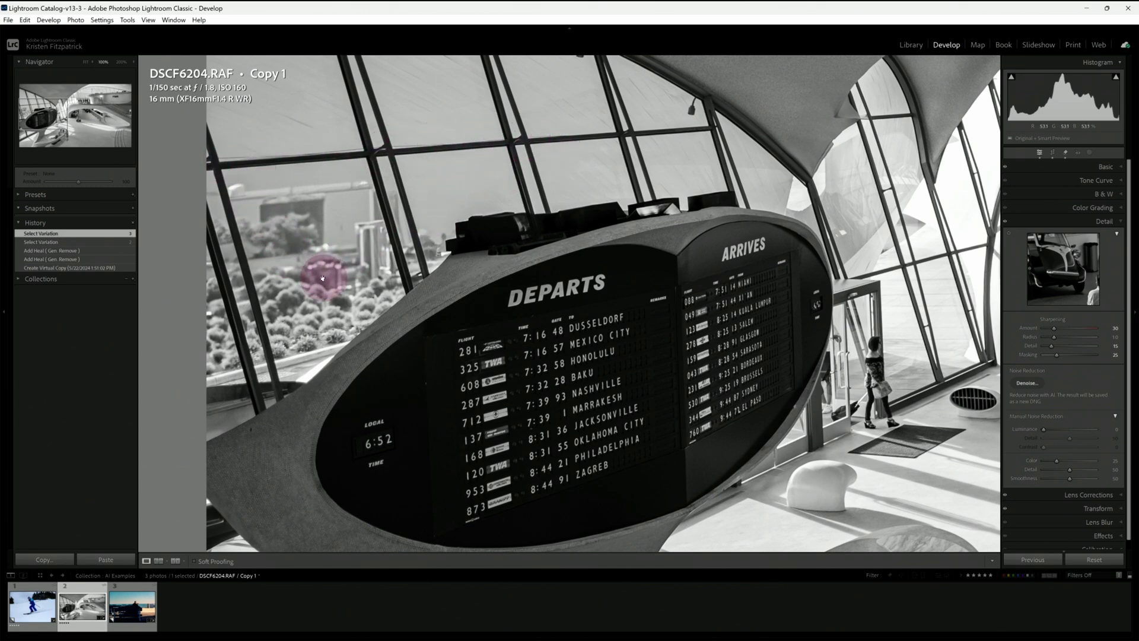
{"action": "left_click_drag", "start_coordinate": [321, 286], "coordinate": [359, 110]}
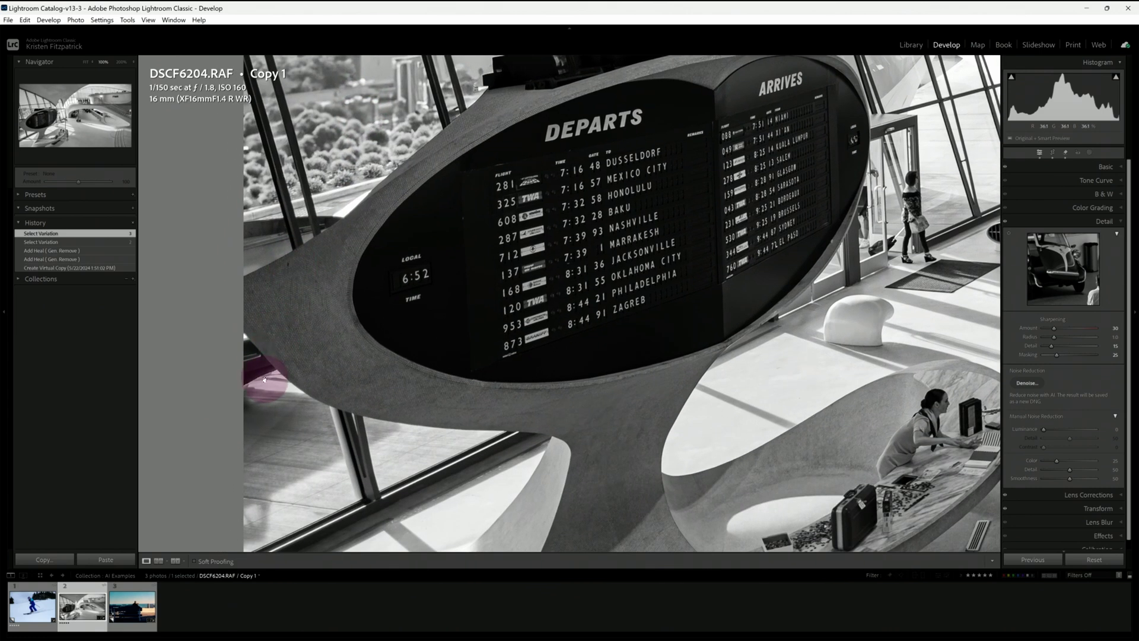
{"action": "left_click_drag", "start_coordinate": [401, 178], "coordinate": [378, 317]}
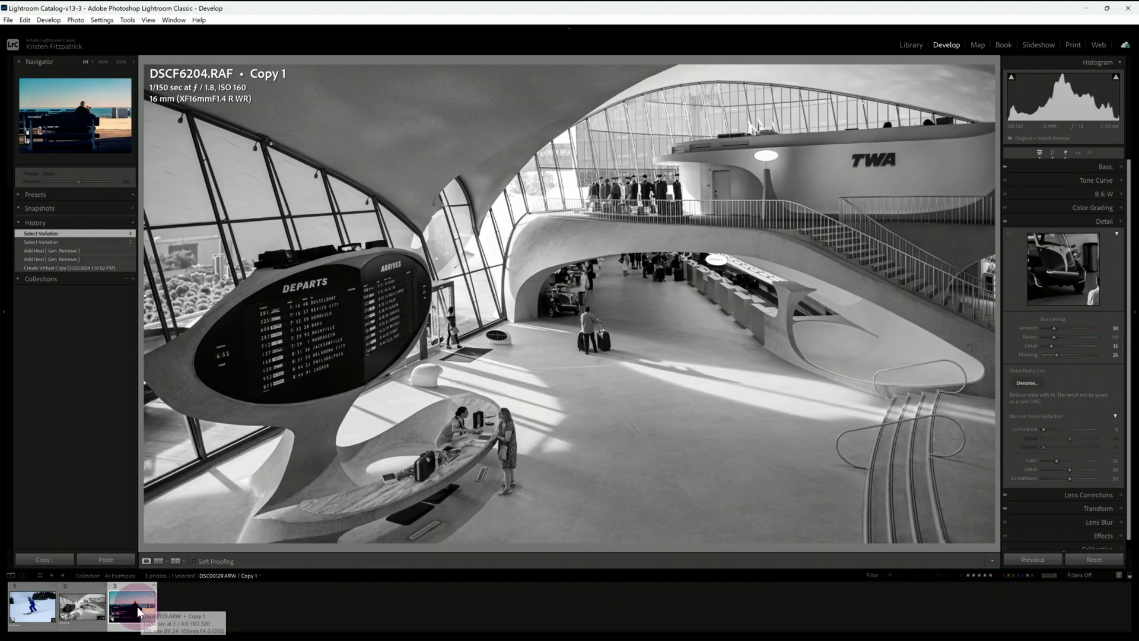
{"action": "left_click", "coordinate": [137, 606]}
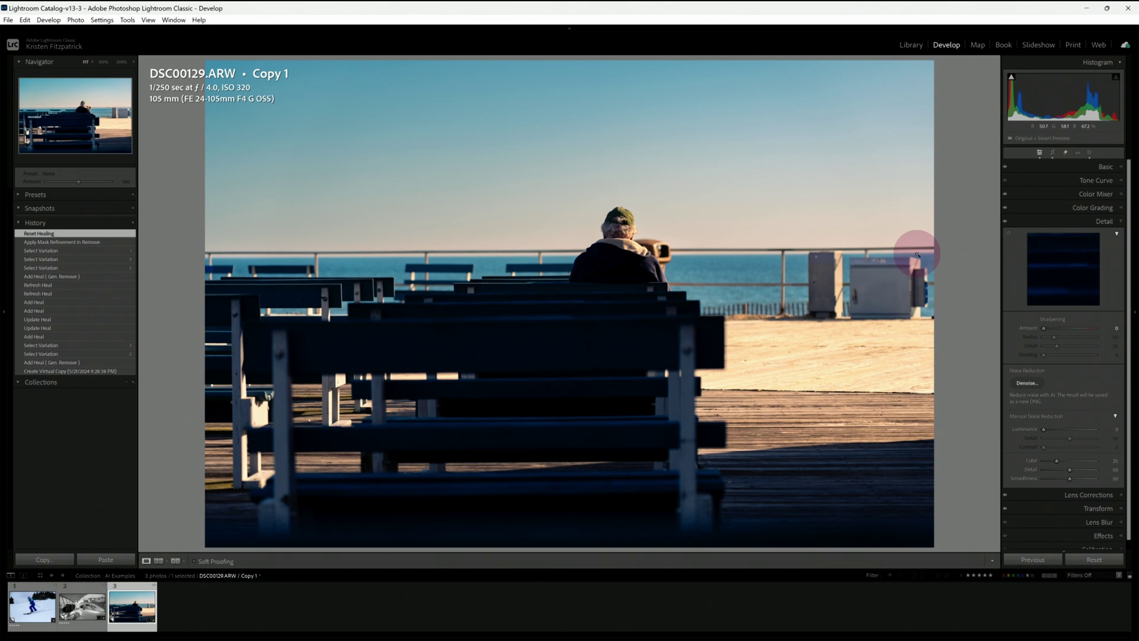
Step: Load the boardwalk bench photo DSC00129.ARW Copy 1 in the Develop module
{"action": "key", "text": "e"}
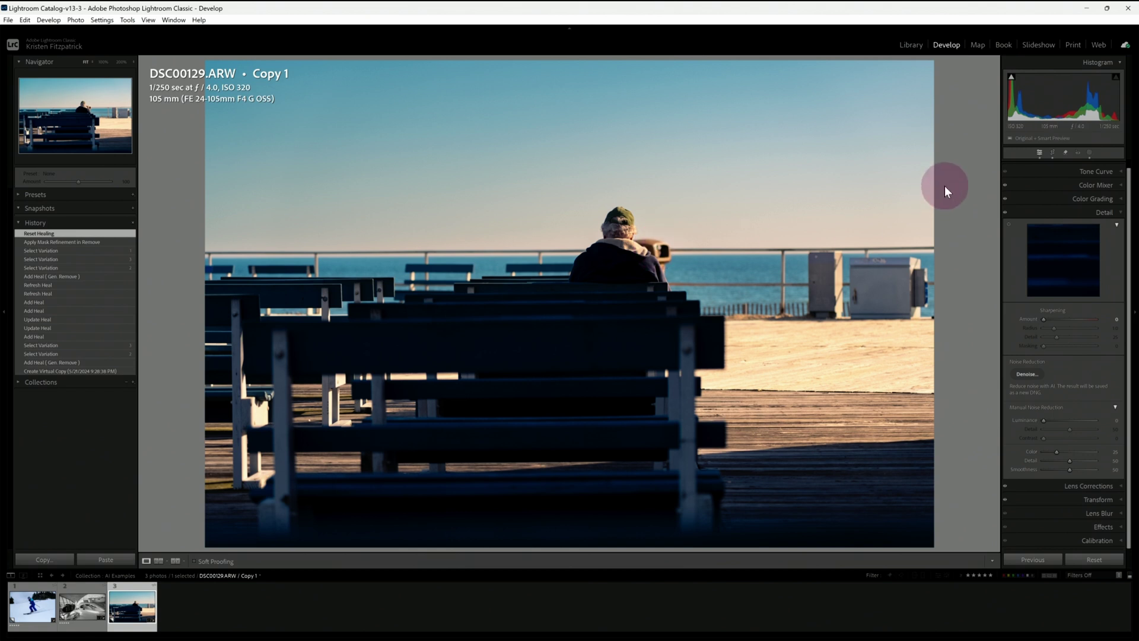
Step: Erase the binoculars beside the seated man with Generative AI Remove and view the next variation
{"action": "left_click", "coordinate": [1066, 152]}
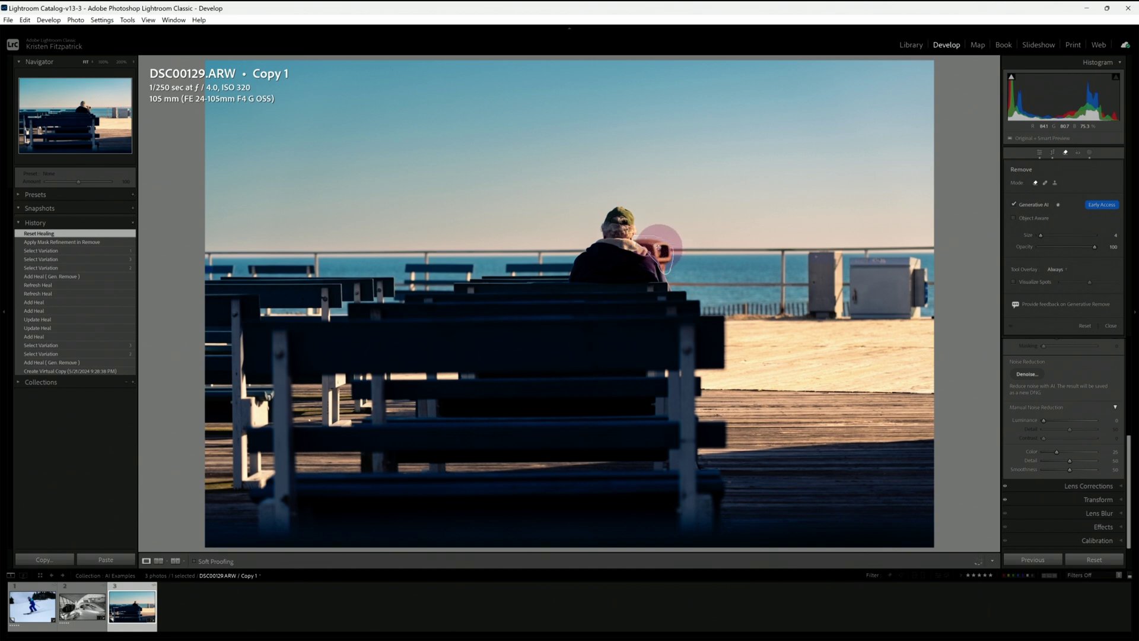
{"action": "left_click", "coordinate": [666, 256]}
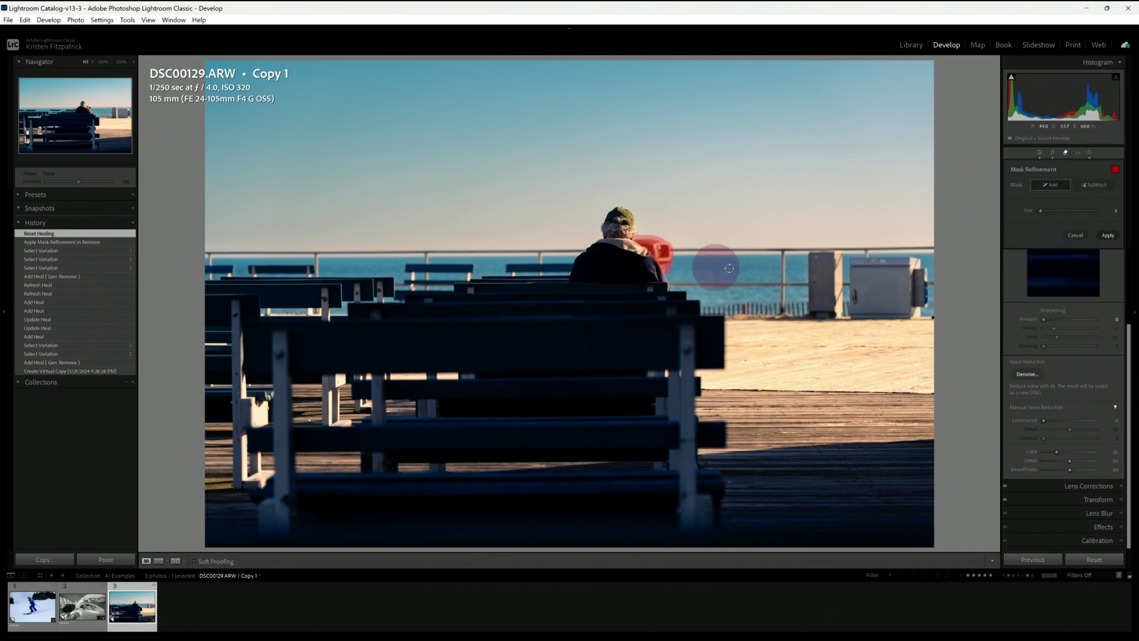
{"action": "left_click", "coordinate": [1107, 235]}
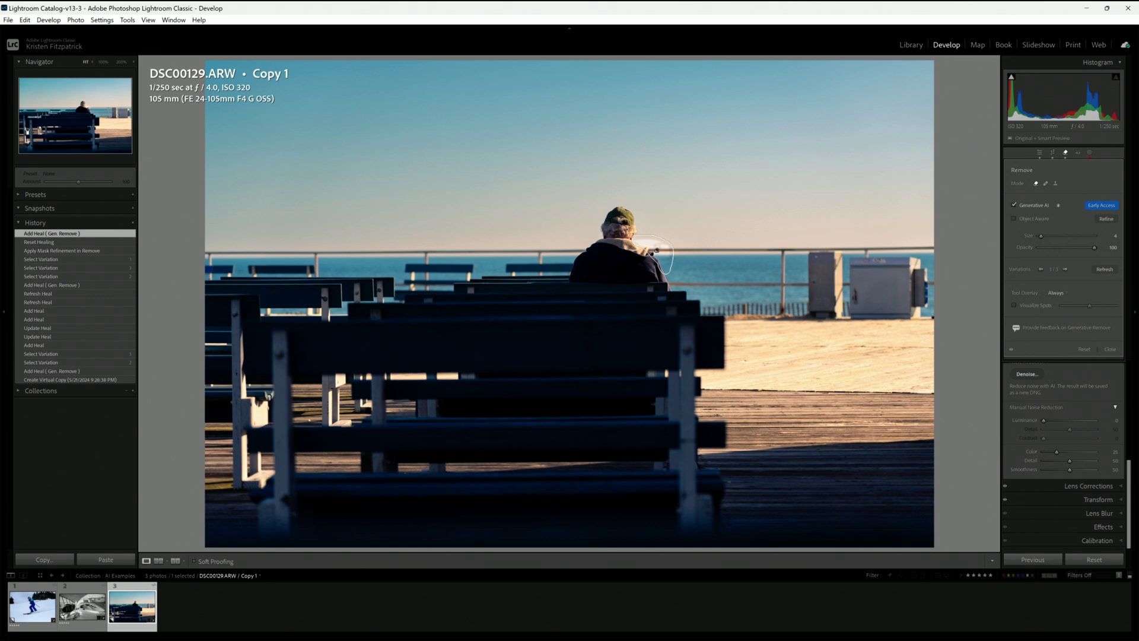
{"action": "left_click", "coordinate": [1066, 269]}
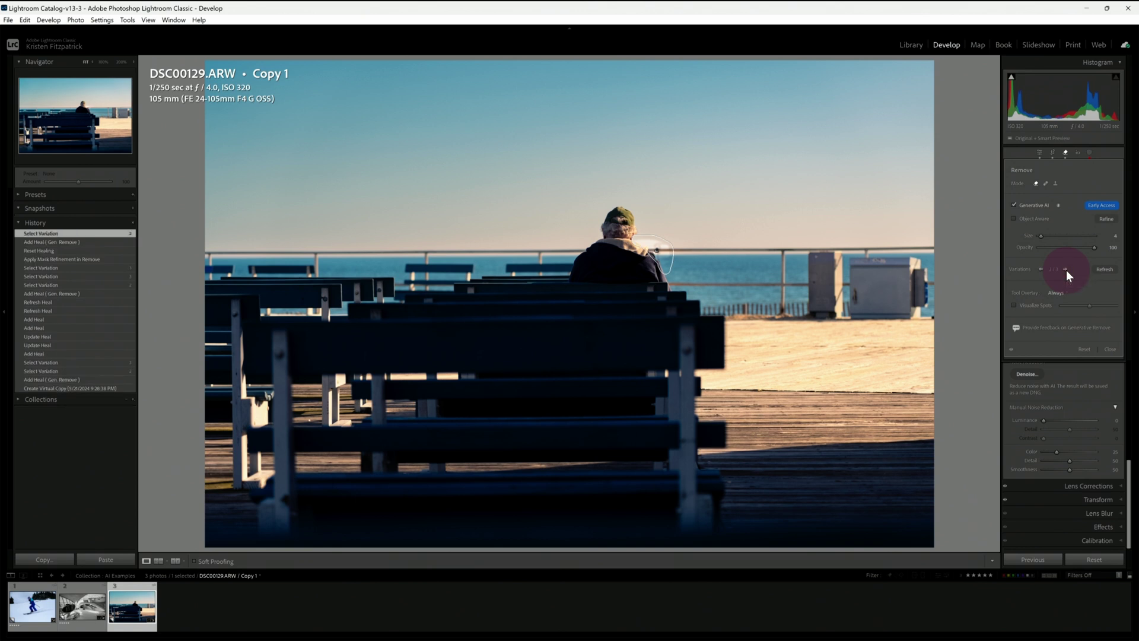
Step: Keep the third generated variation (3/3), close the Remove panel and zoom to 100%
{"action": "left_click", "coordinate": [1067, 270]}
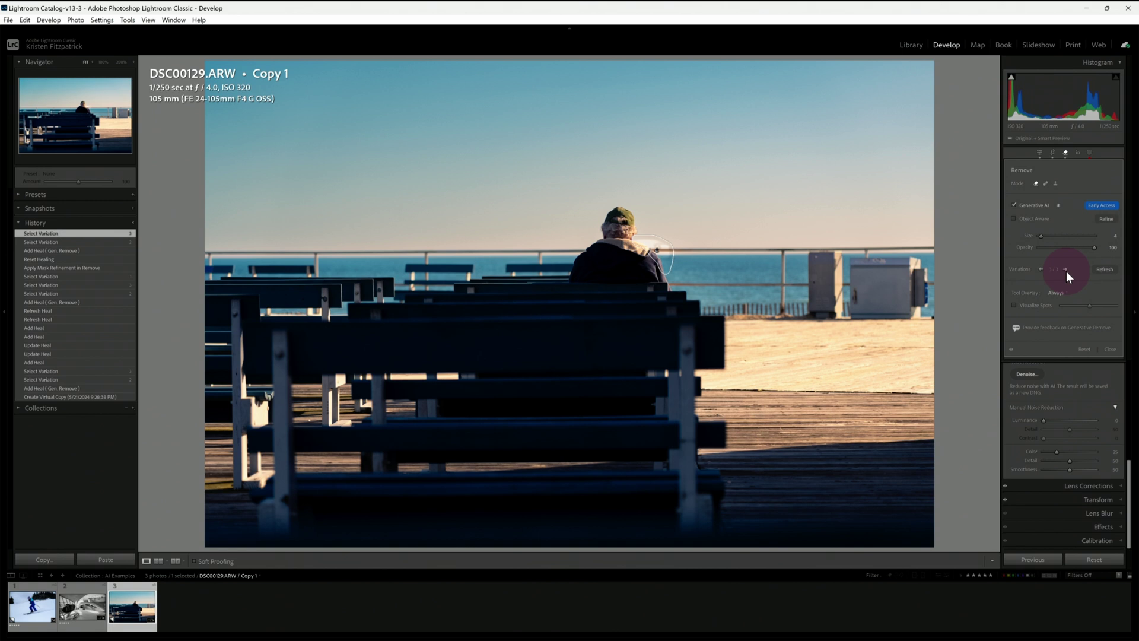
{"action": "left_click", "coordinate": [1111, 350]}
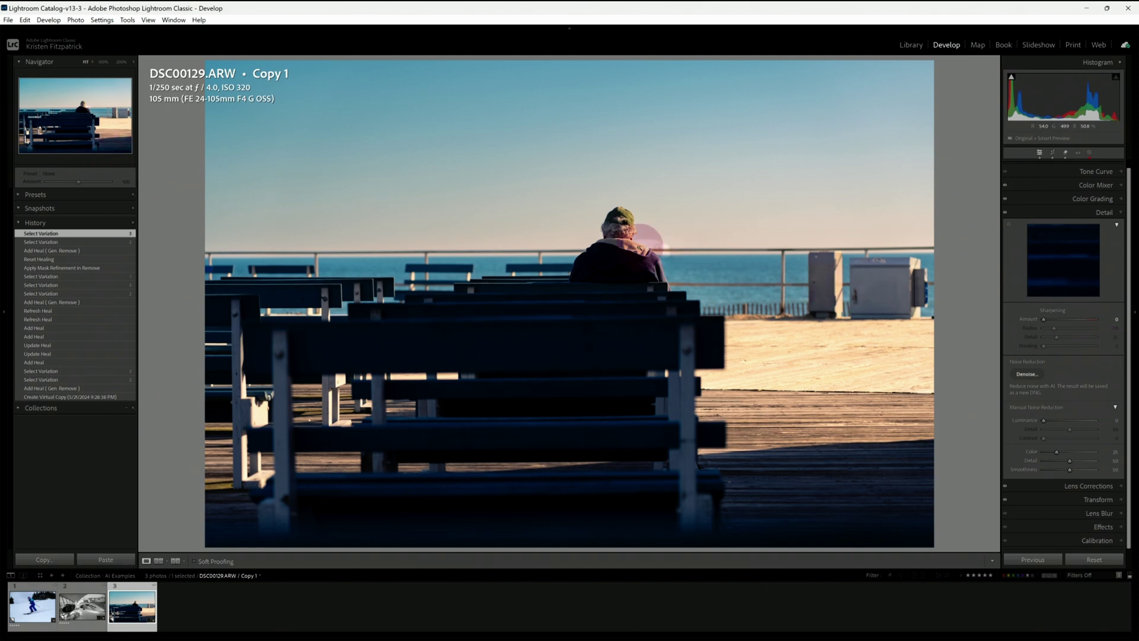
{"action": "left_click", "coordinate": [647, 240]}
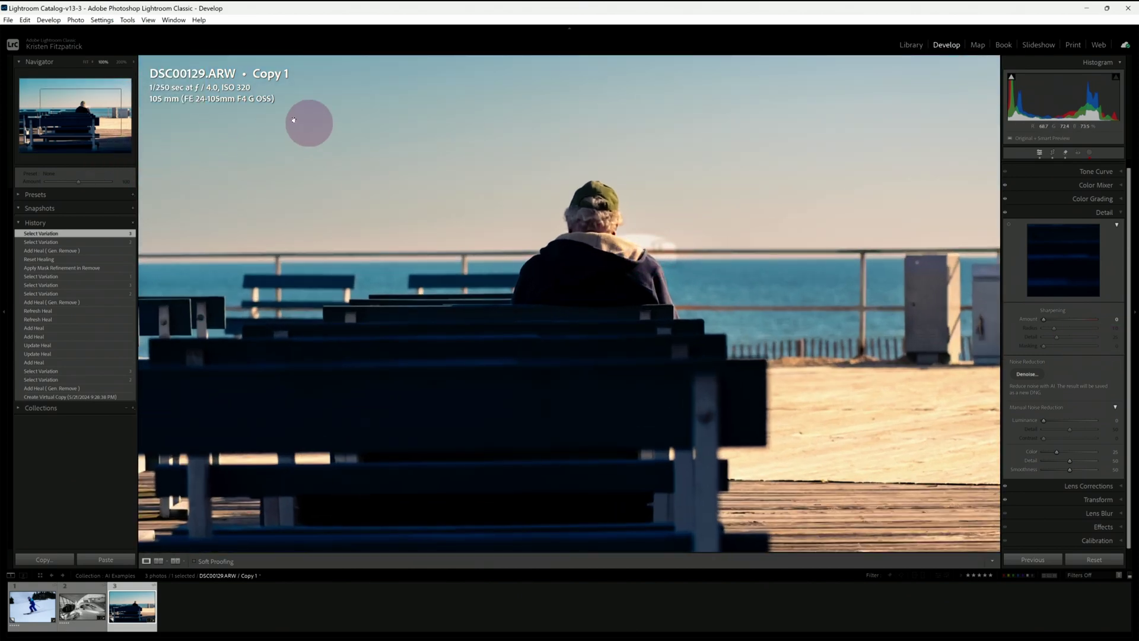
Step: Inspect the generated patch at 200% around the man's head, then return to the full view
{"action": "left_click", "coordinate": [120, 61]}
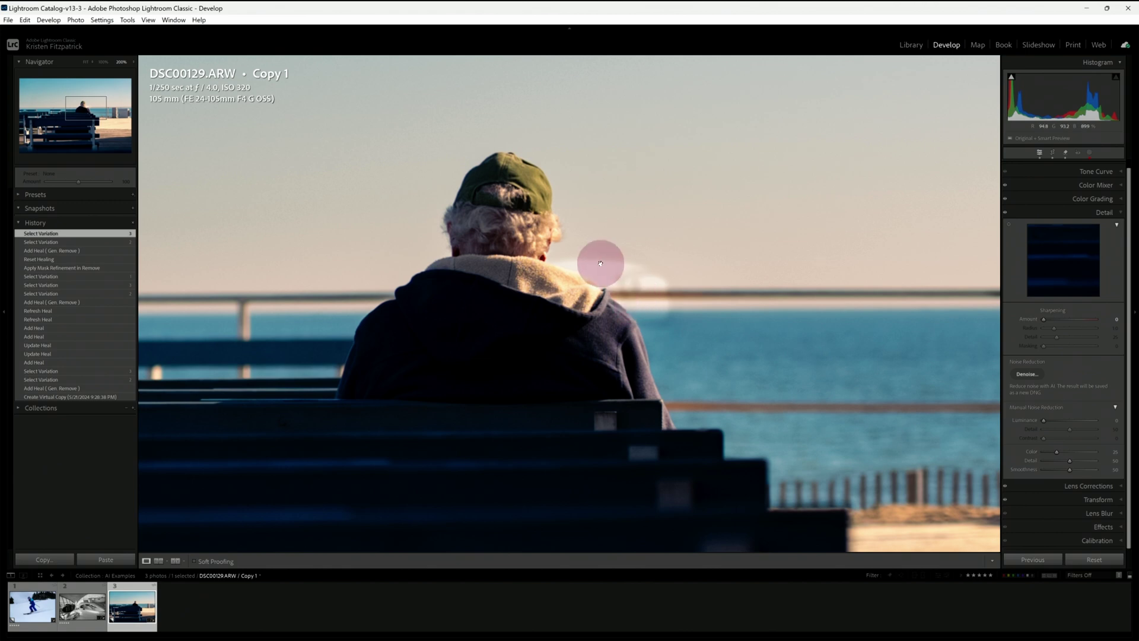
{"action": "left_click", "coordinate": [633, 229]}
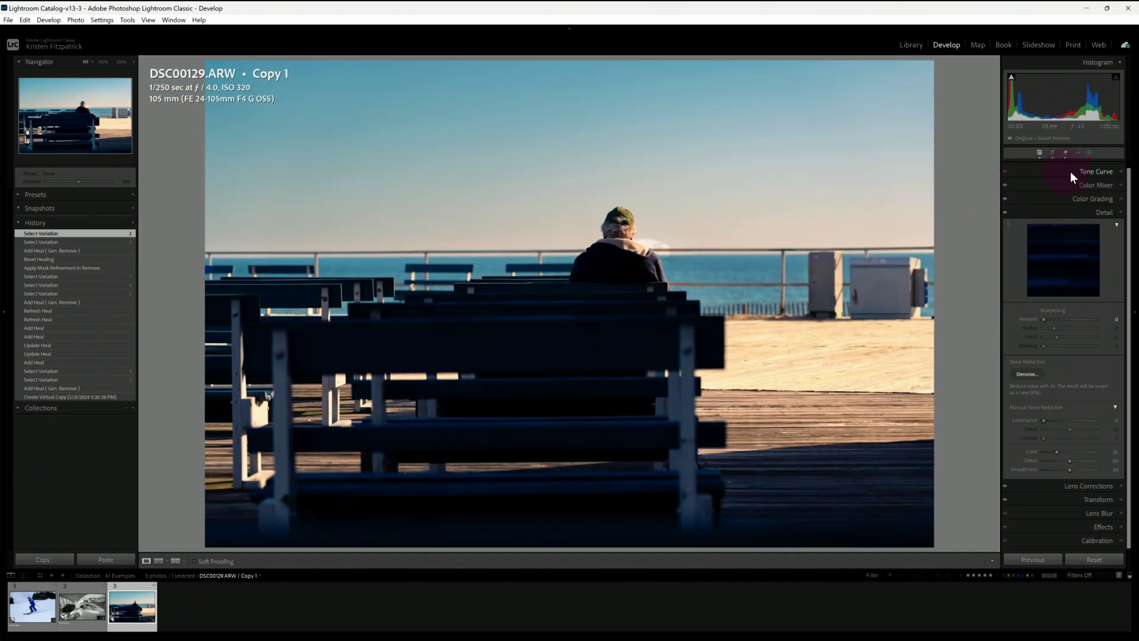
Step: Redo the binoculars removal in Clone mode, using the open sky as the source
{"action": "left_click", "coordinate": [1066, 153]}
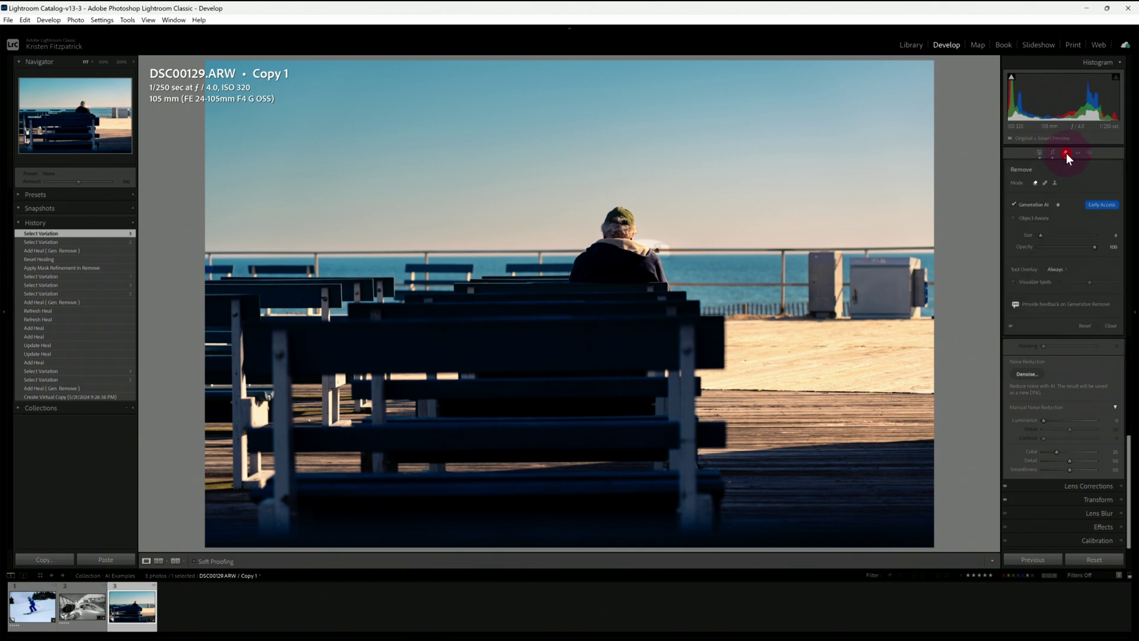
{"action": "left_click", "coordinate": [1056, 184]}
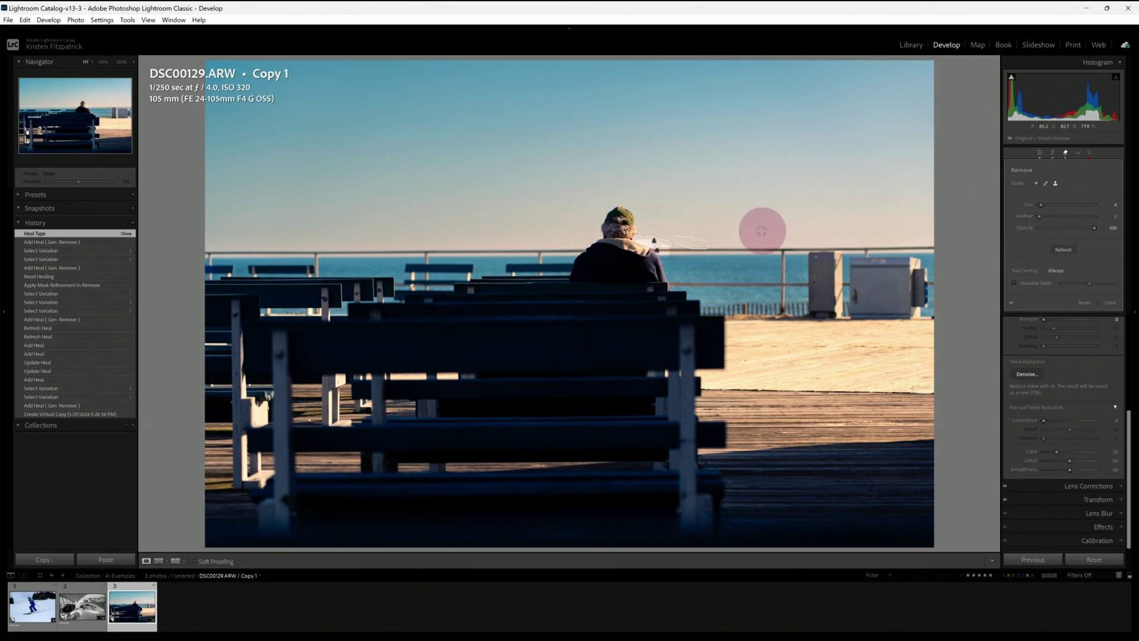
{"action": "left_click_drag", "start_coordinate": [694, 242], "coordinate": [737, 232]}
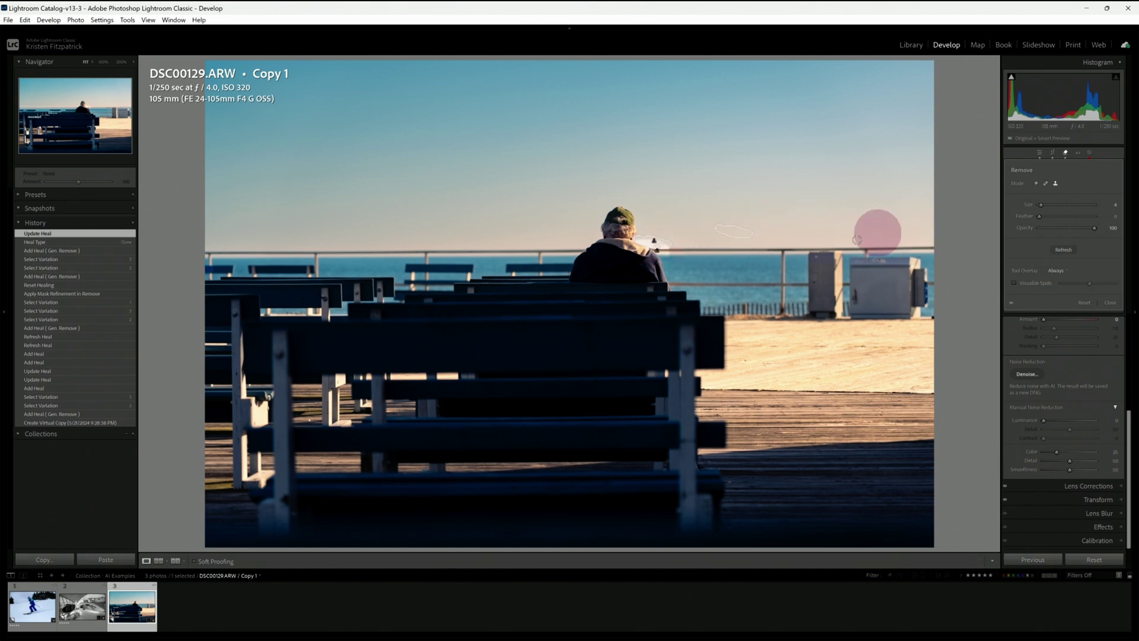
{"action": "left_click", "coordinate": [730, 239]}
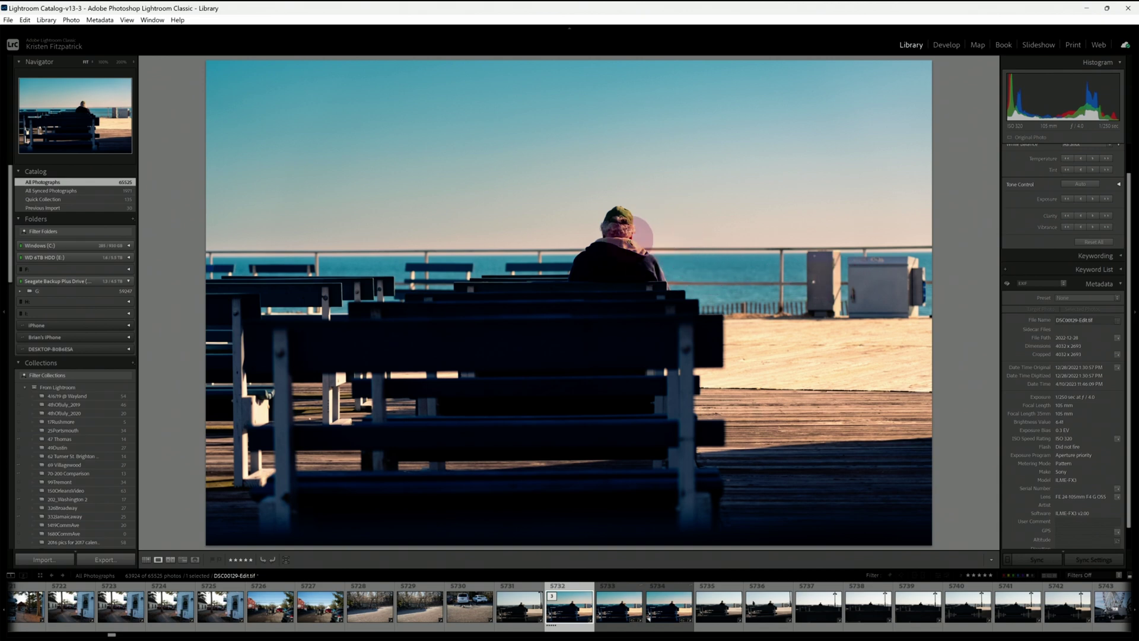
Step: Zoom in on the man's shoulder and compare this version side by side with thumbnail 5734
{"action": "left_click", "coordinate": [655, 253]}
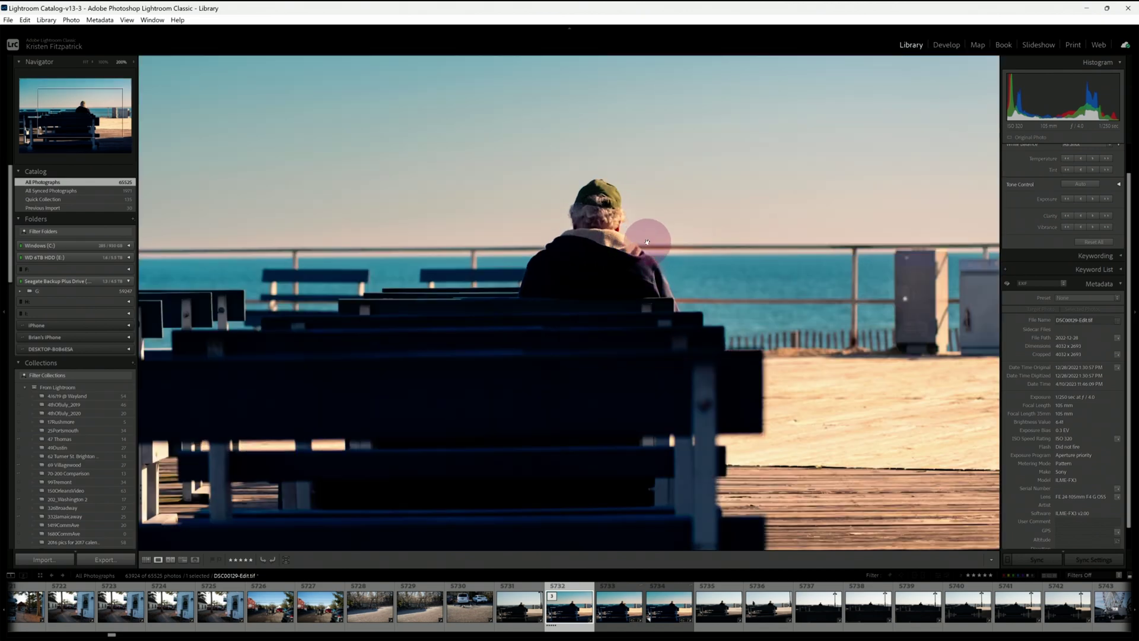
{"action": "left_click", "coordinate": [667, 252]}
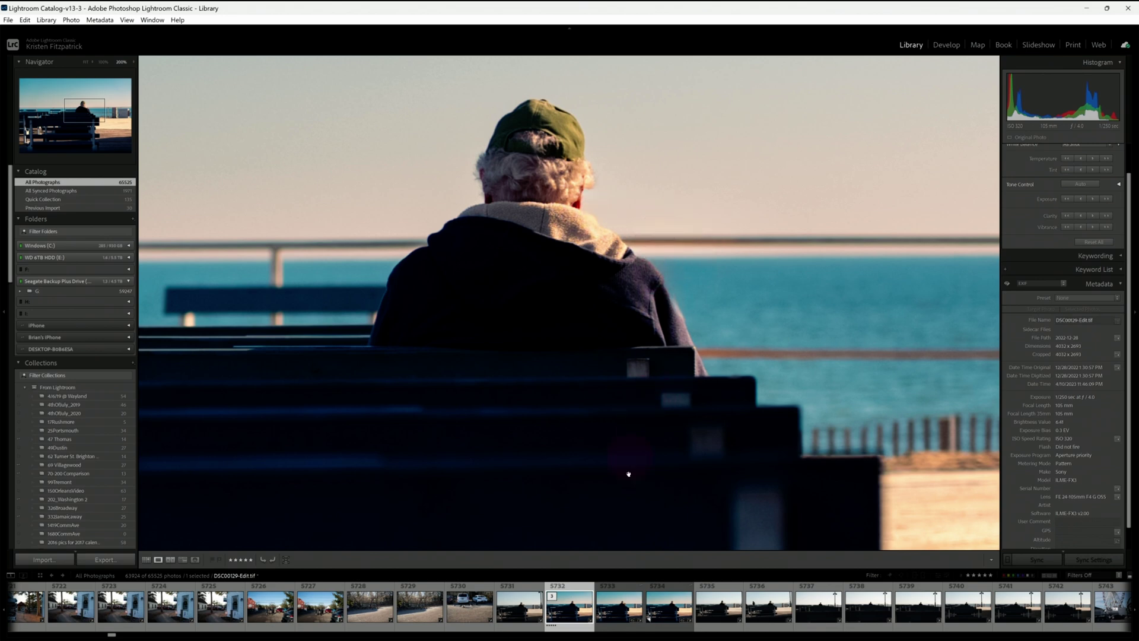
{"action": "left_click", "coordinate": [669, 605], "text": "ctrl"}
{"action": "key", "text": "c"}
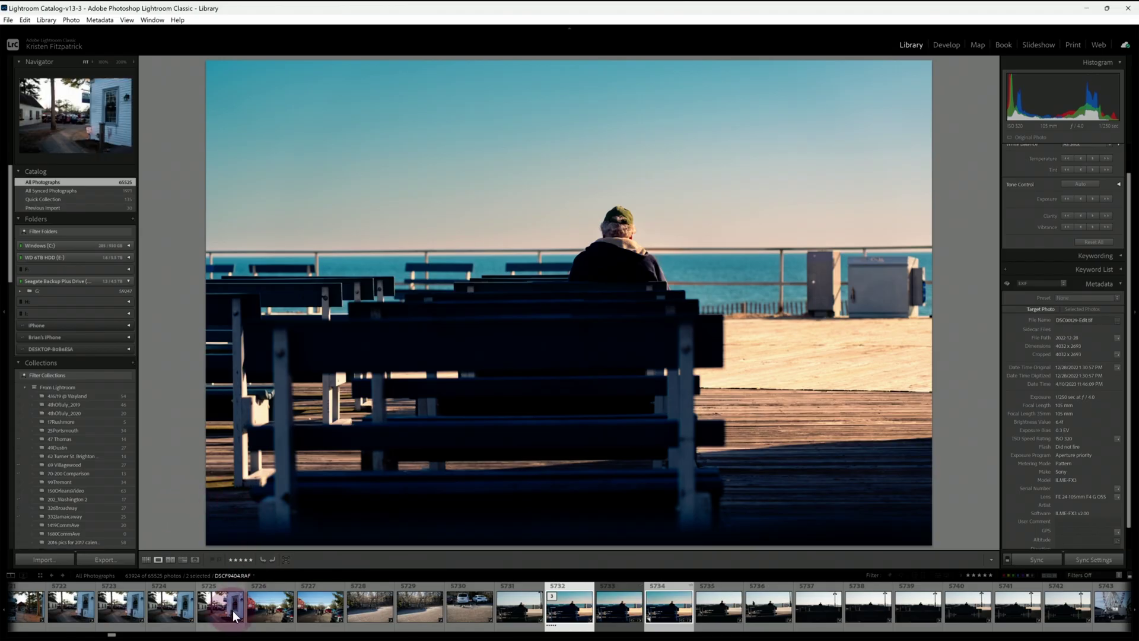
Step: Select the Copy 1 version of the bench photo
{"action": "left_click", "coordinate": [670, 610]}
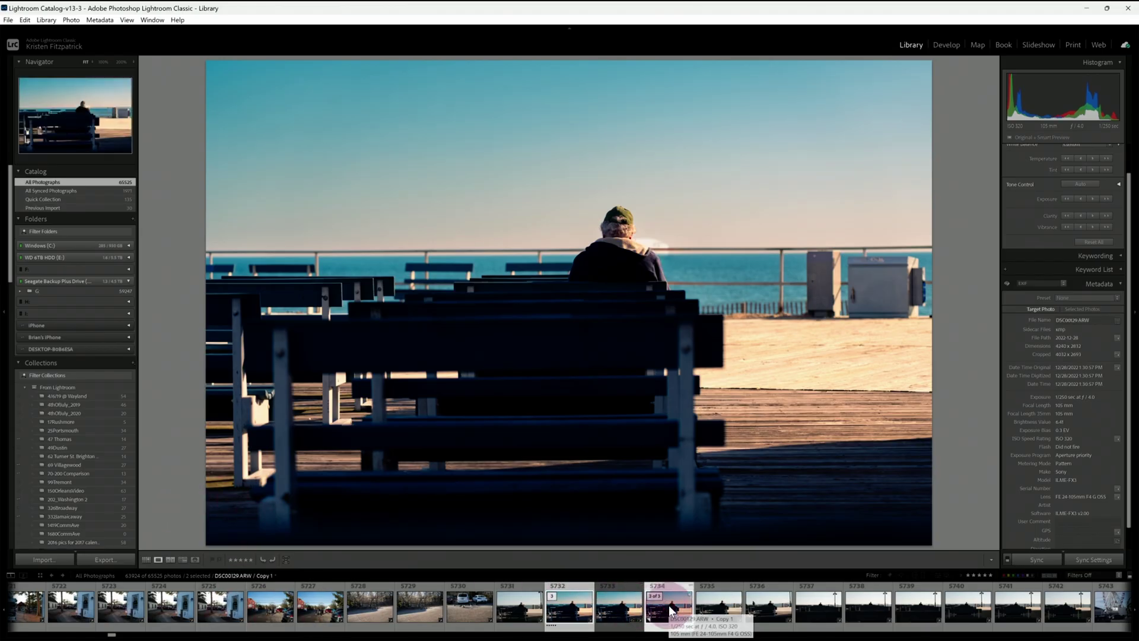
Step: Open the Copy 1 photo in Develop and reveal the Remove tool's Generative AI options
{"action": "left_click", "coordinate": [949, 45]}
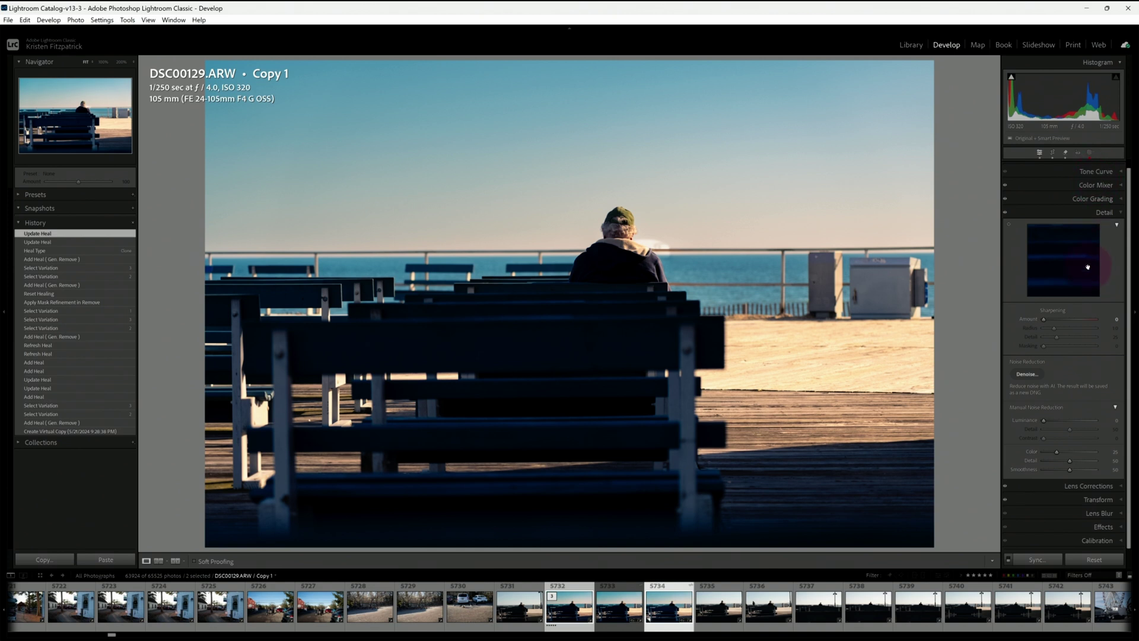
{"action": "scroll", "coordinate": [1095, 207], "scroll_direction": "up", "scroll_amount": 1}
{"action": "left_click", "coordinate": [1066, 153]}
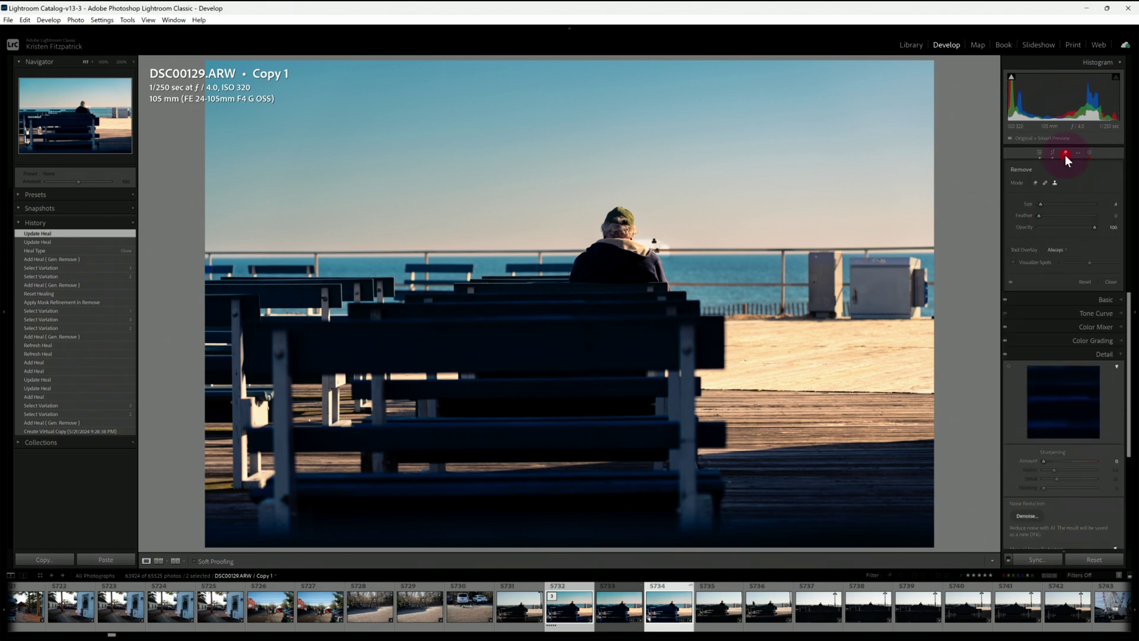
{"action": "left_click", "coordinate": [1035, 183]}
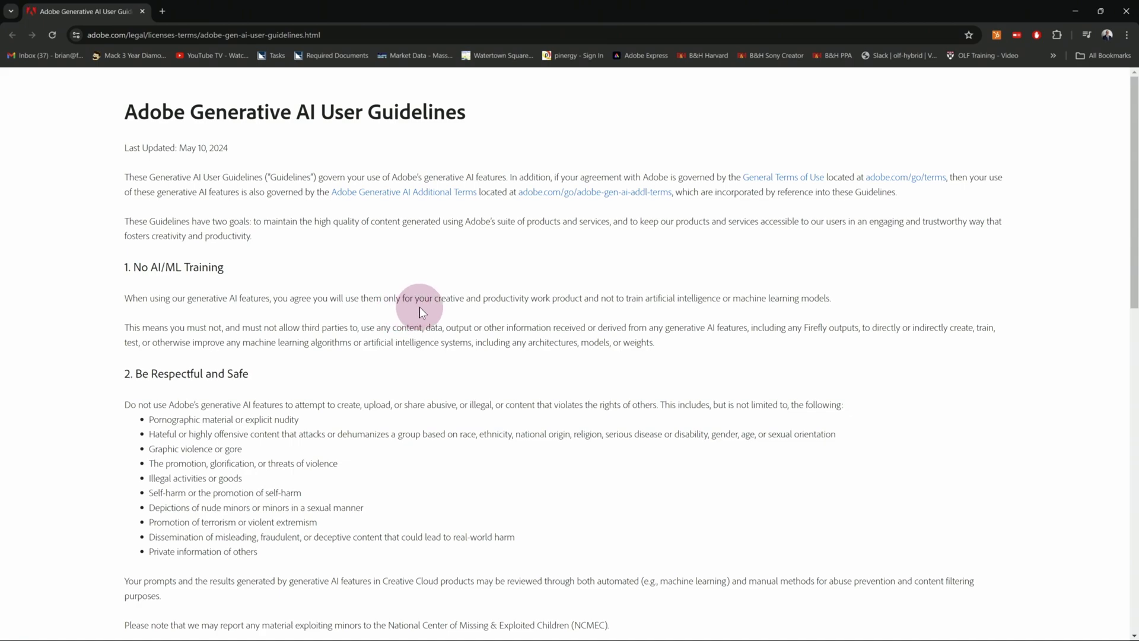
Step: Read Adobe's Generative AI User Guidelines down to section 10, More Information, and the footer
{"action": "scroll", "coordinate": [419, 308], "scroll_direction": "down", "scroll_amount": 12}
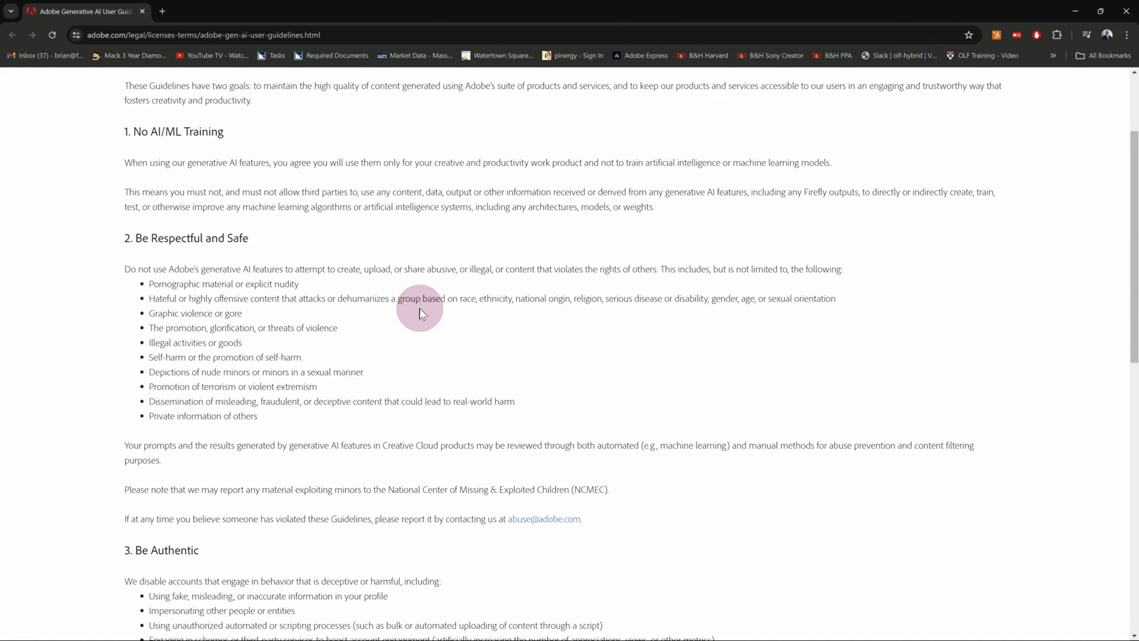
{"action": "scroll", "coordinate": [419, 308], "scroll_direction": "down", "scroll_amount": 4}
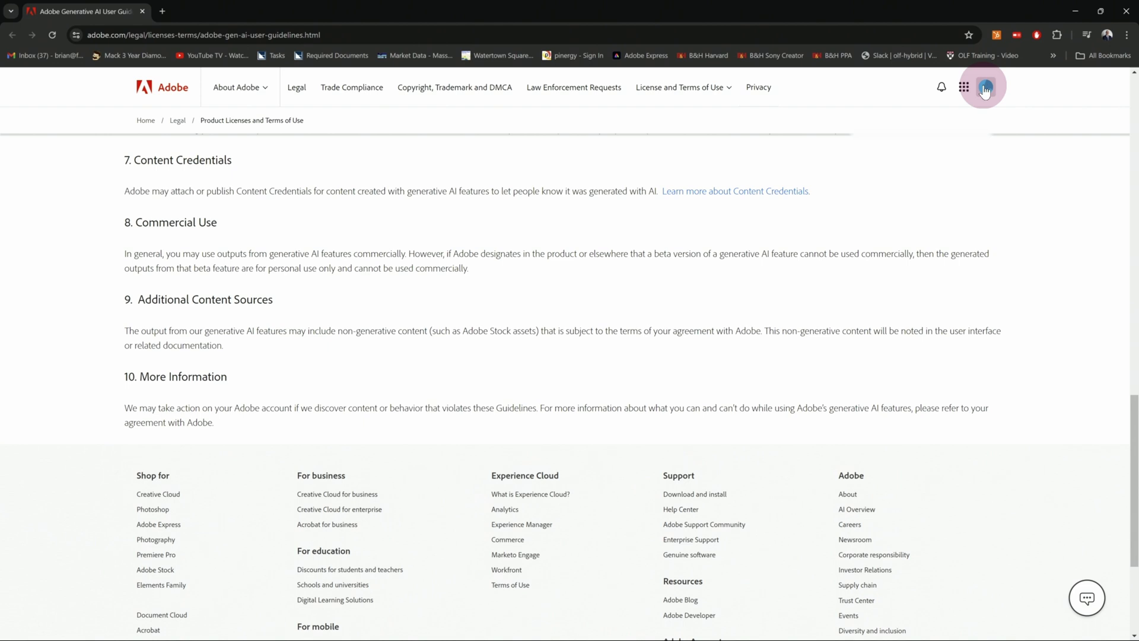
Step: Check the Adobe account menu for the remaining 982/1000 monthly generative credits
{"action": "left_click", "coordinate": [986, 89]}
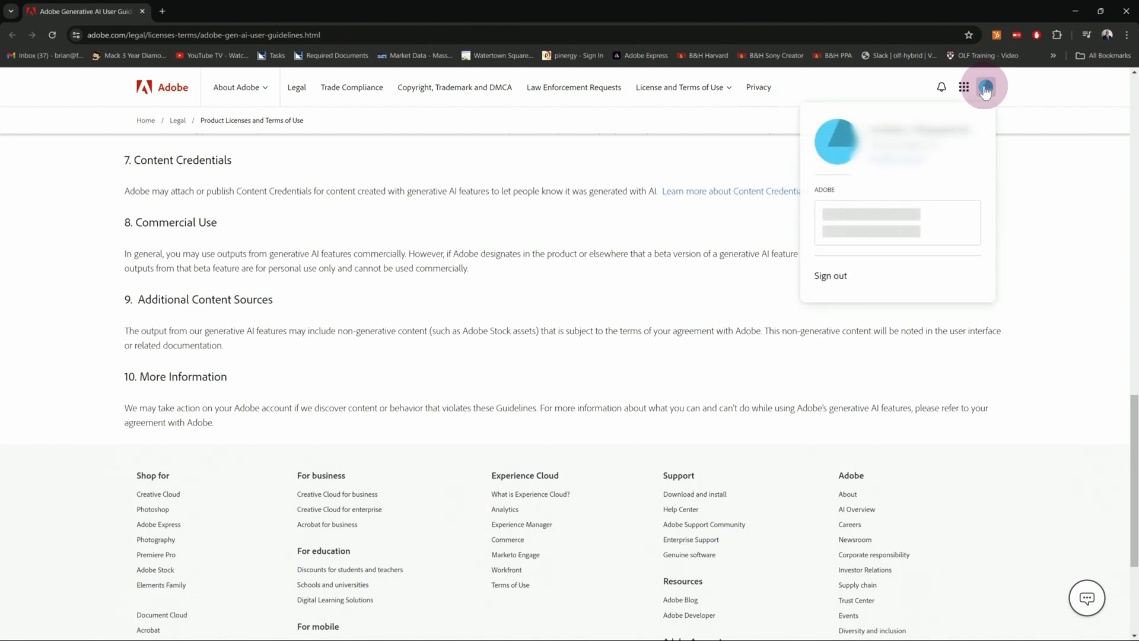